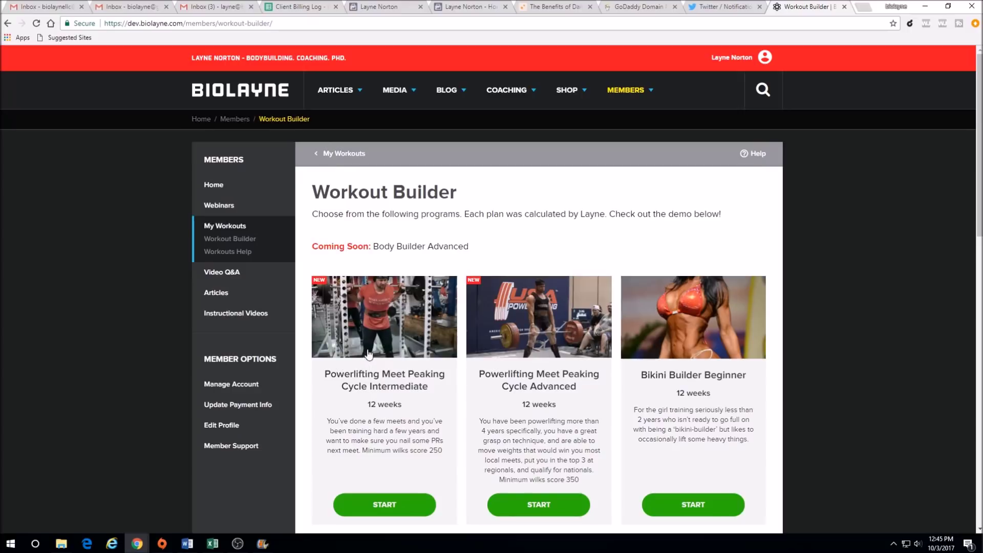
Step: Start the Powerlifting Meet Peaking Cycle Intermediate program and name it "Layne's Get Strong AF Program"
click(350, 306)
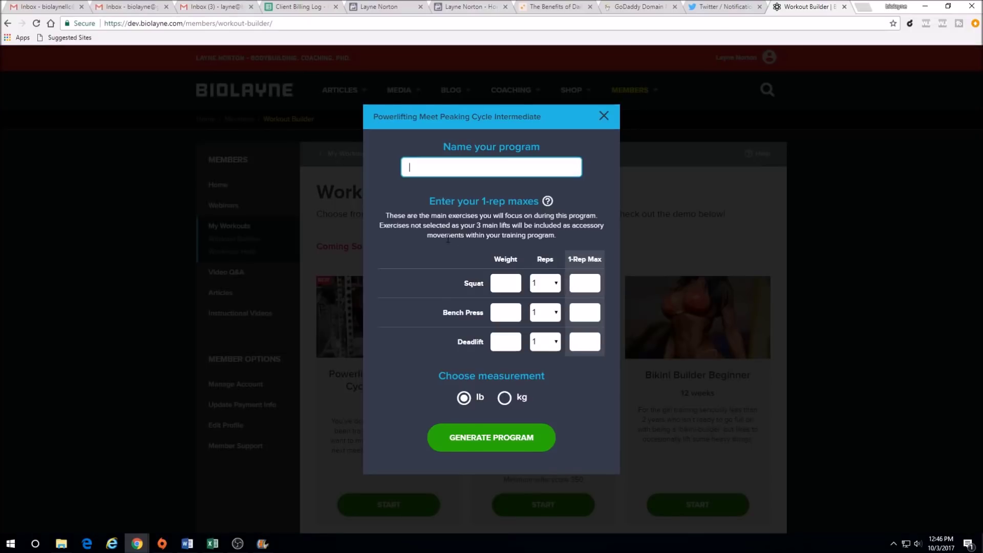
text(Layne's Get StrongA)
key(BackSpace)
text(AF P)
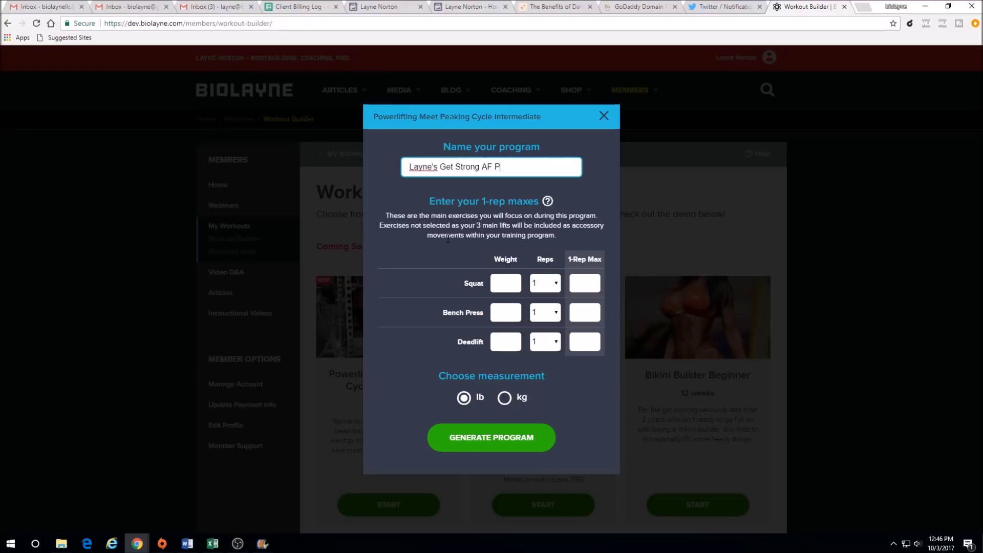
text(rogram)
Step: Set the squat weight to 633 lb for the program's 1-rep maxes
click(505, 283)
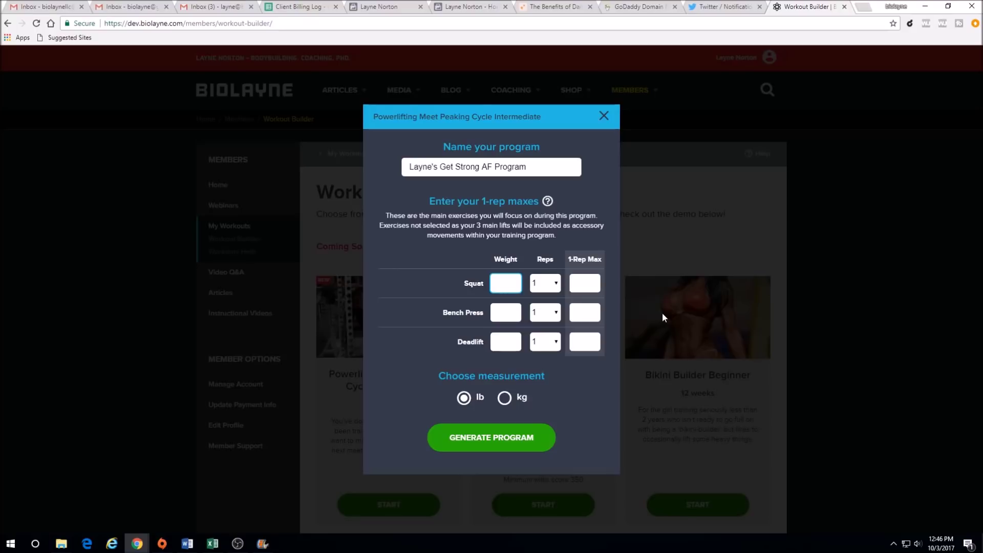
text(633)
key(Tab)
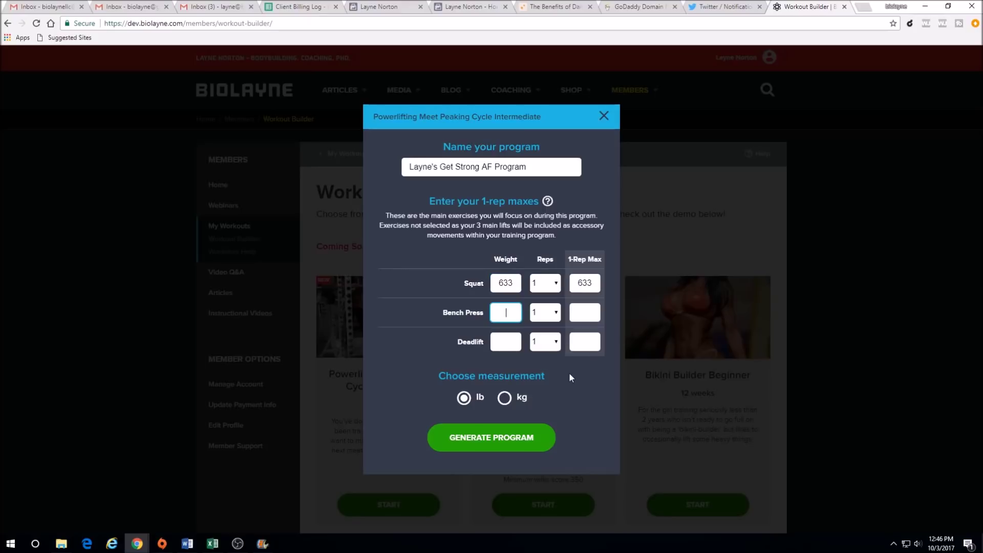
Step: Try calculating the bench press max from 315 lb for 5 reps
text(315)
click(550, 319)
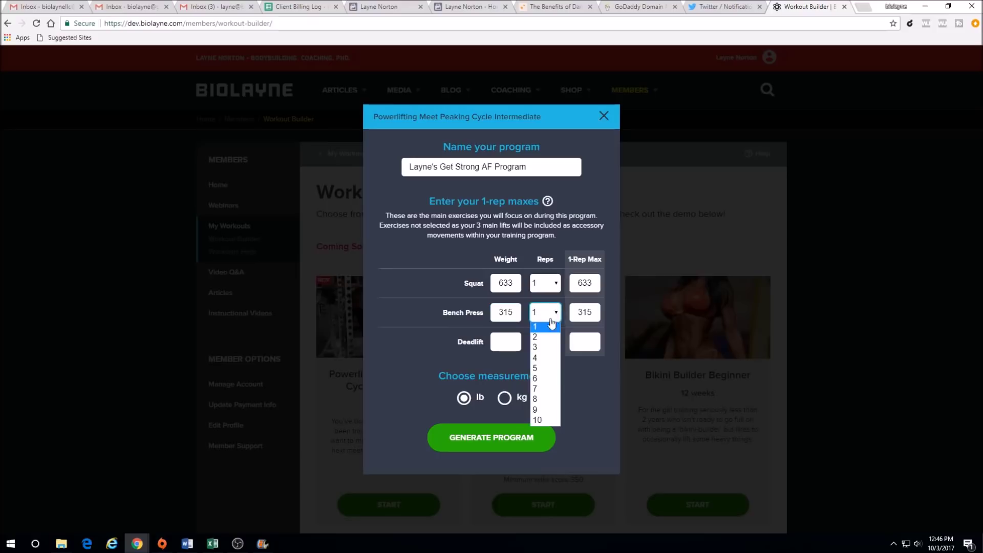
click(543, 368)
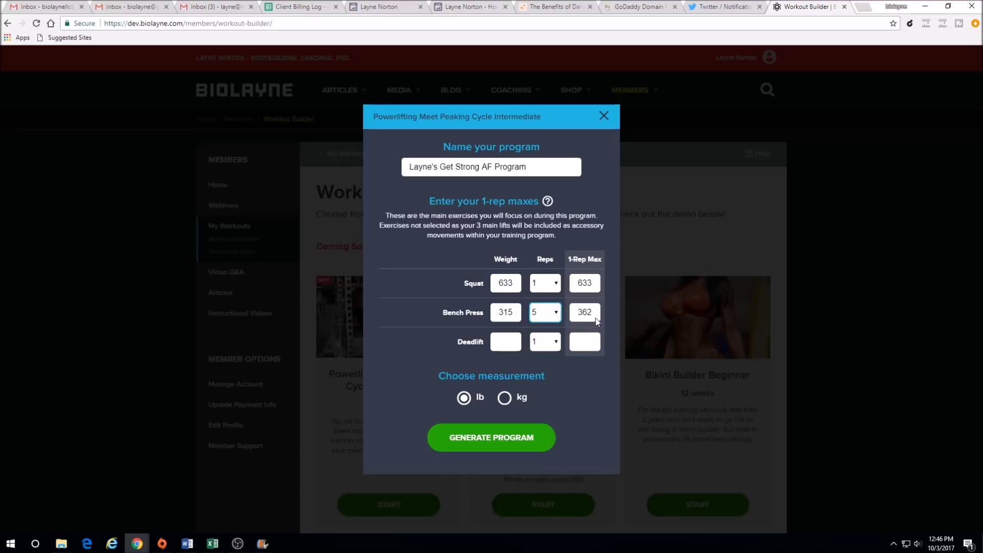
Step: Set the bench press weight to 358 lb for 1 rep
drag(518, 310, 460, 313)
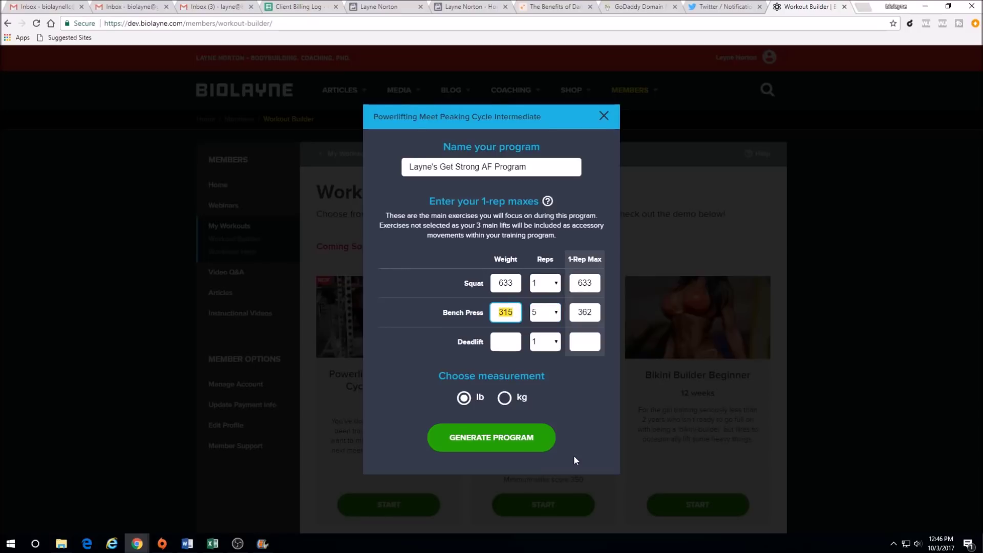
text(358)
click(547, 312)
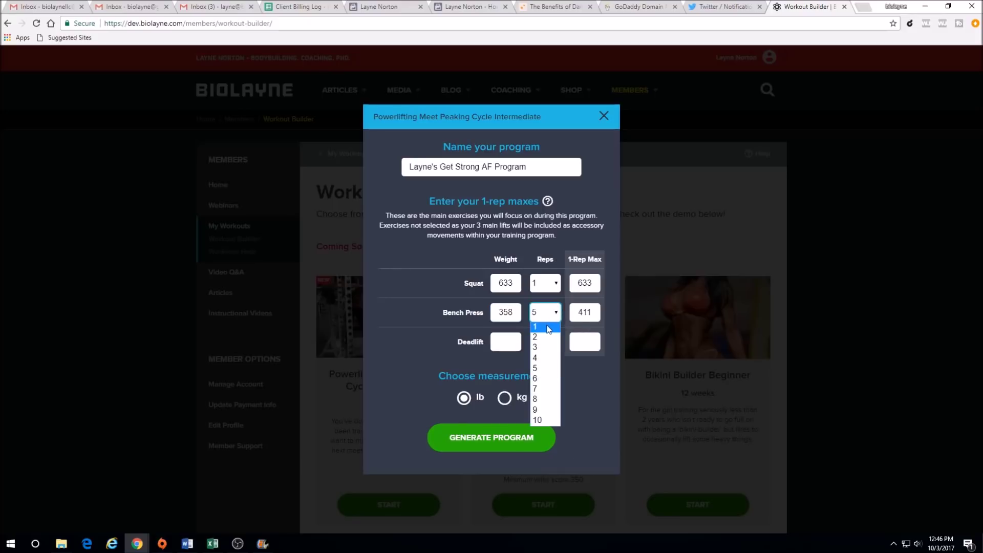
click(547, 328)
Step: Set the deadlift weight to 700 lb and generate the program
click(499, 349)
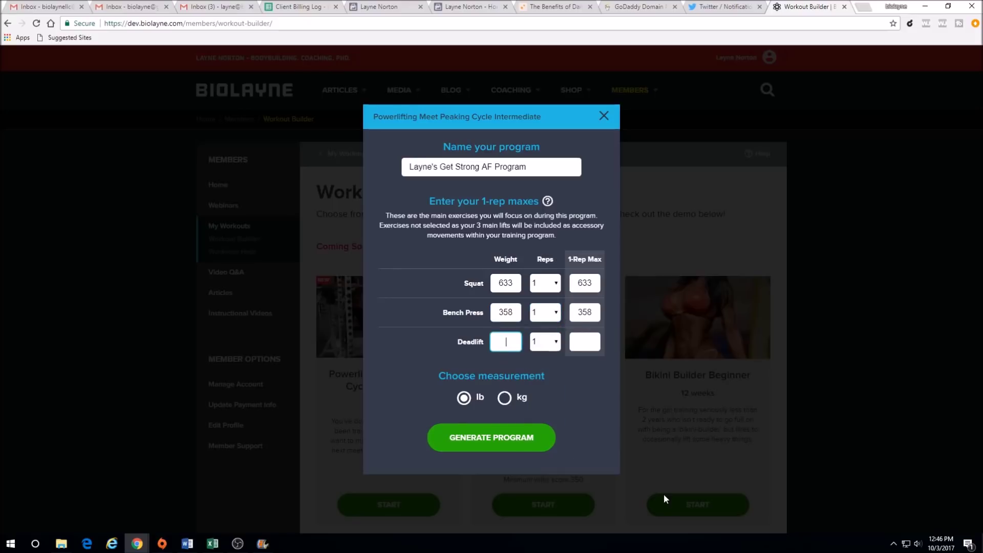
text(700)
click(519, 441)
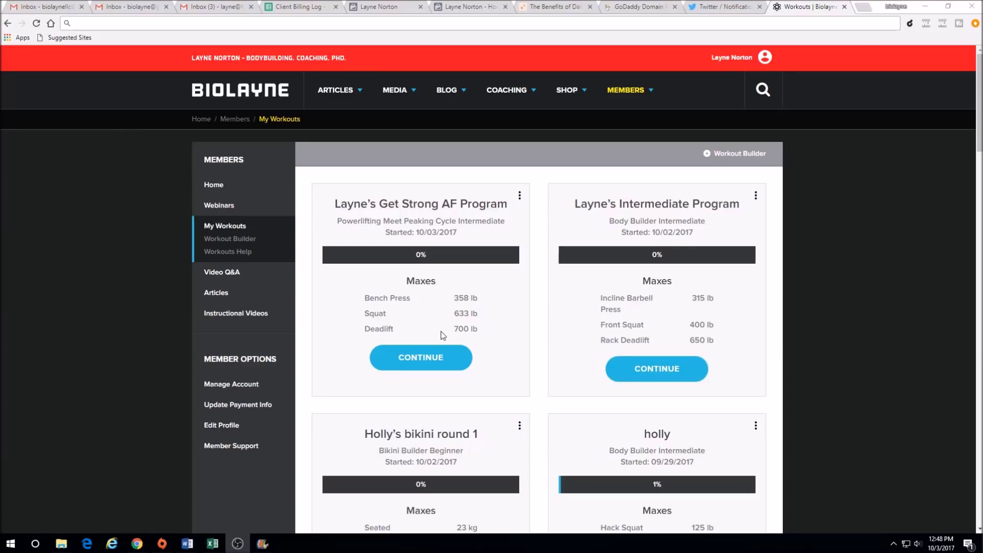
Step: In the new program's Week 1 Day 2, replace Incline Barbell Press with Flat Dumbbell Press and Barbell Seated Military Press with Seated Dumbbell Press
click(437, 361)
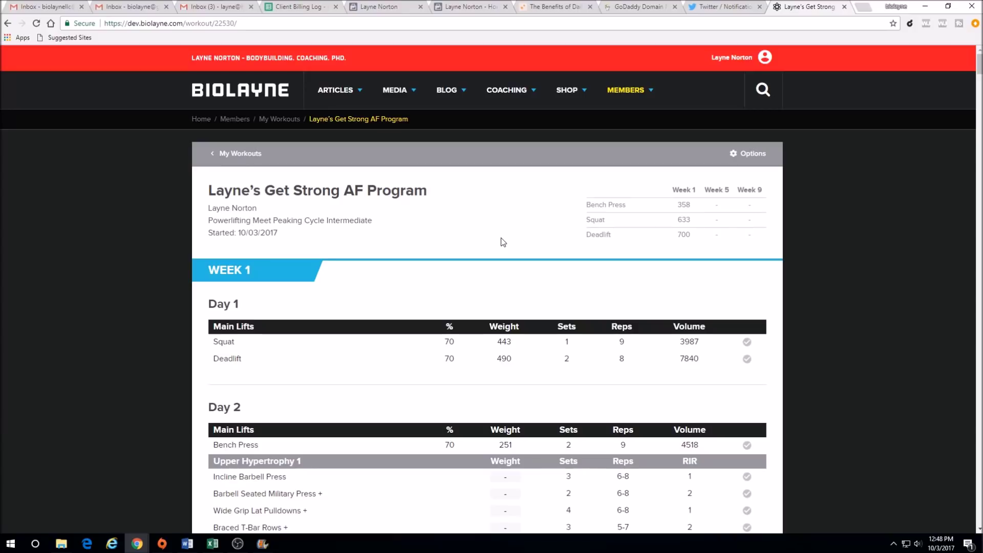
scroll(501, 238, down, 4)
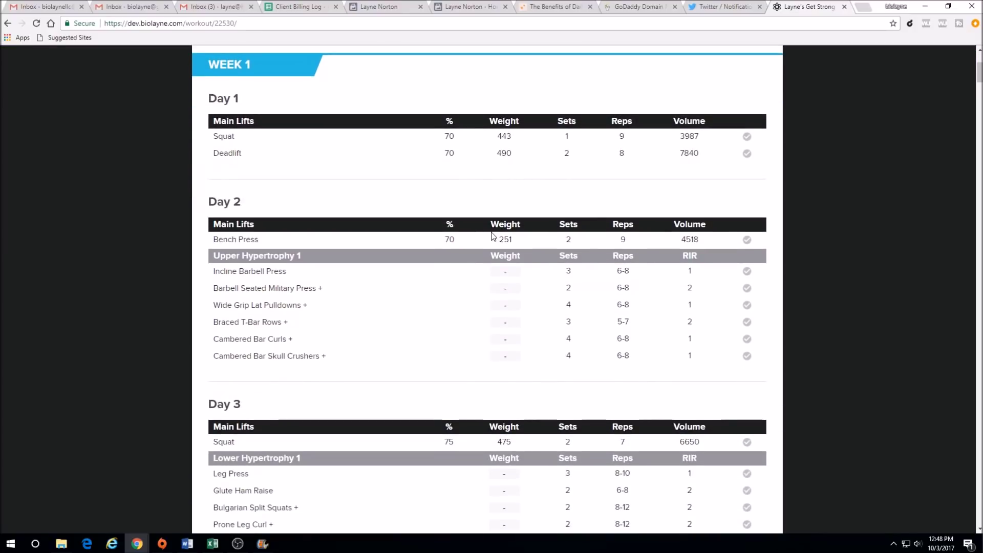
click(262, 272)
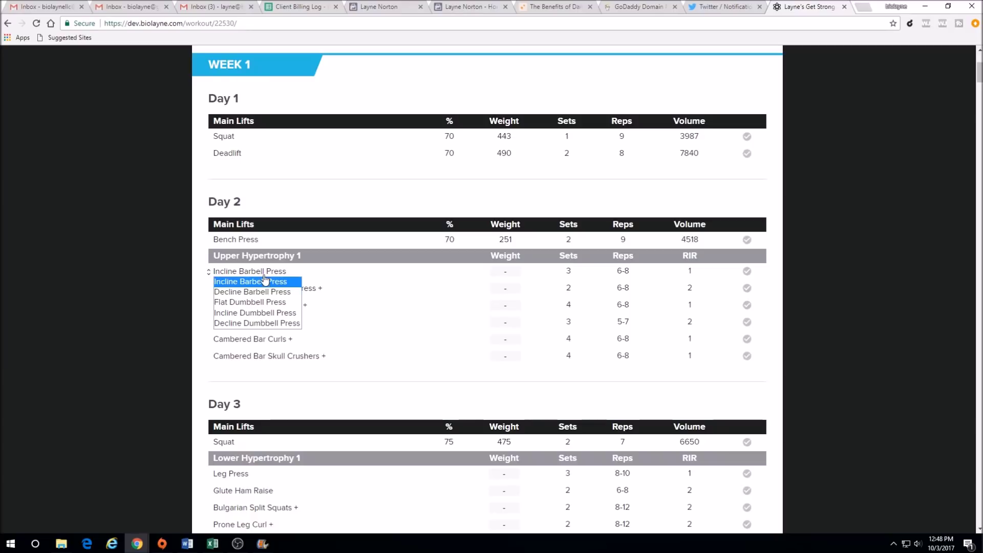
click(256, 302)
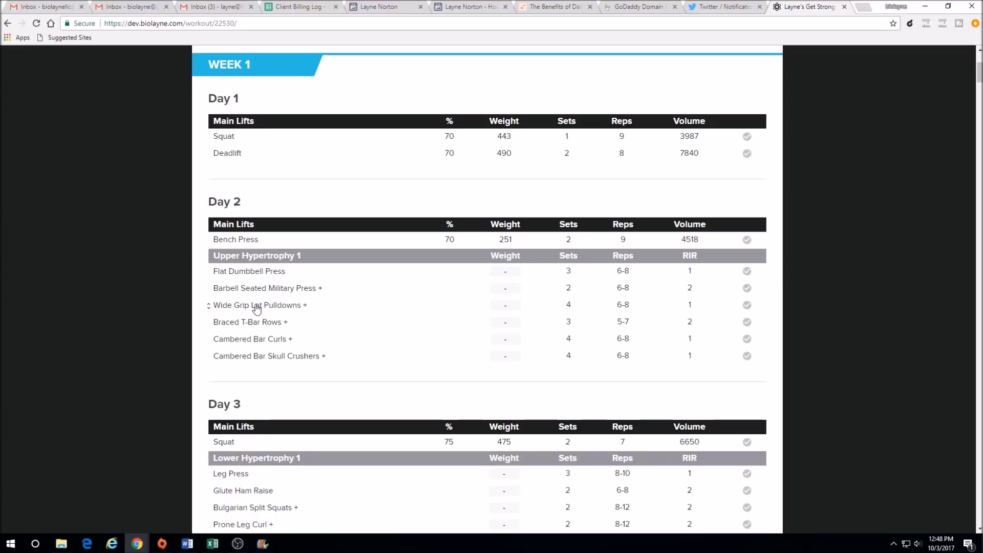
click(252, 288)
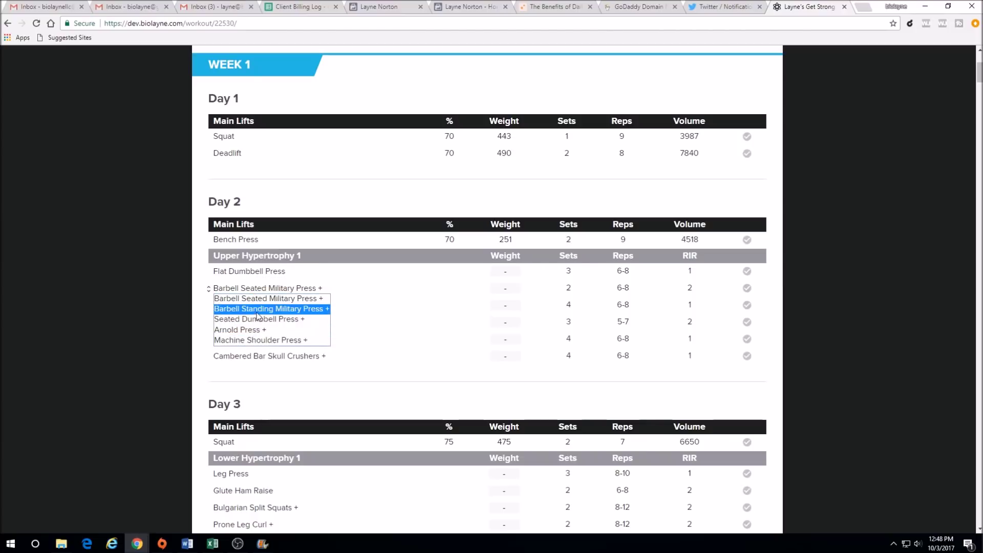
click(258, 319)
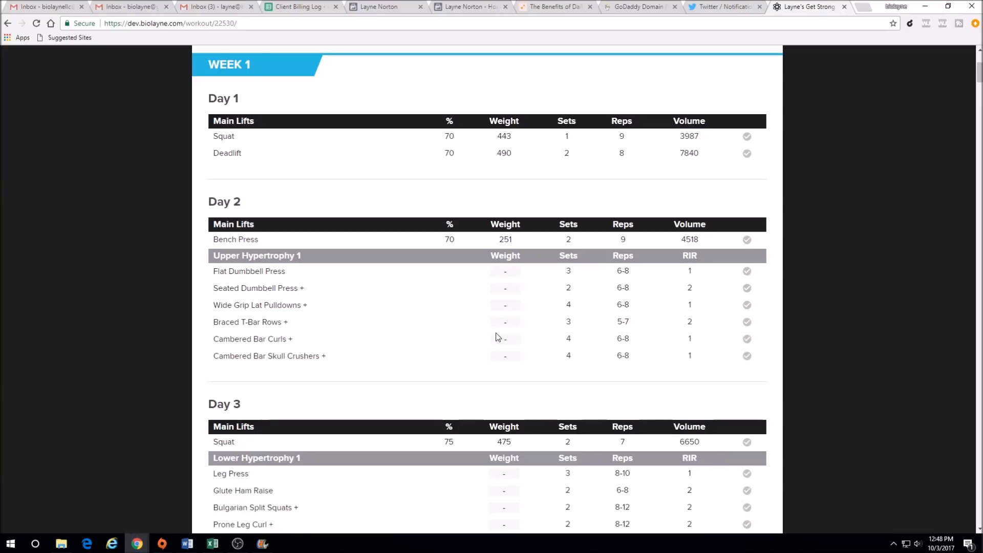
Step: Log a weight of 120 for Day 2's Flat Dumbbell Press and mark Day 1's Squat and Deadlift as completed
click(505, 272)
text(120)
click(747, 137)
click(746, 153)
Step: Edit the workout's starting deadlift weight to 705 lbs and save the changes
scroll(716, 294, up, 4)
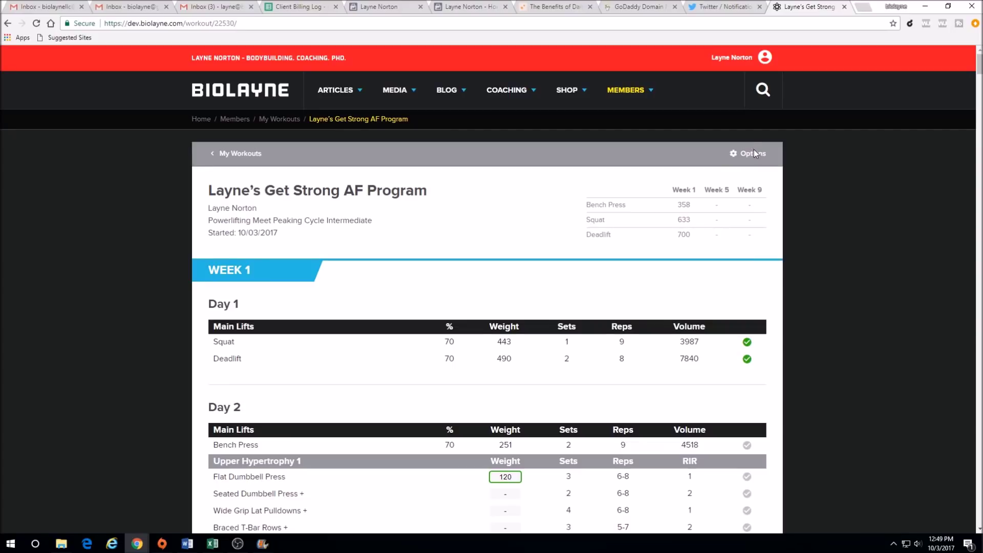
click(754, 155)
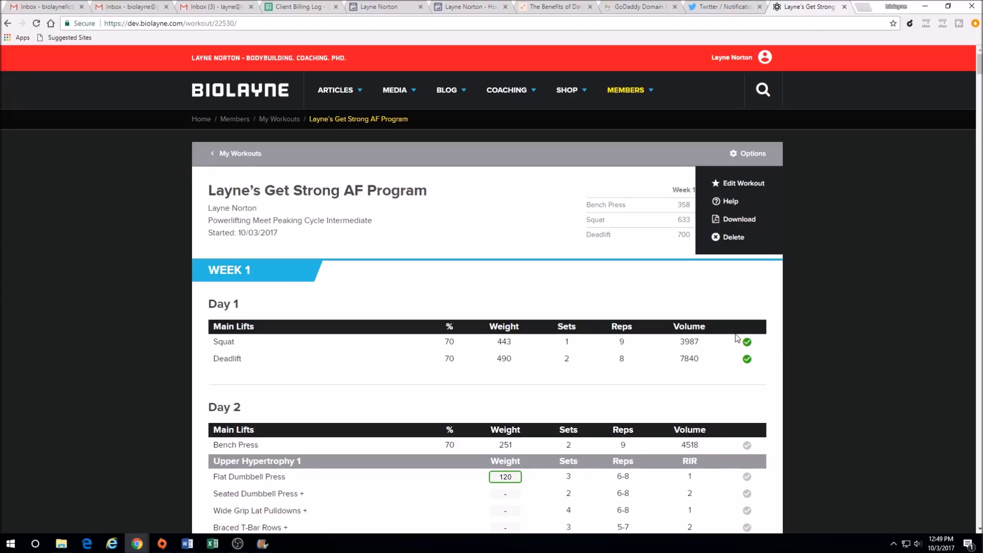
click(742, 183)
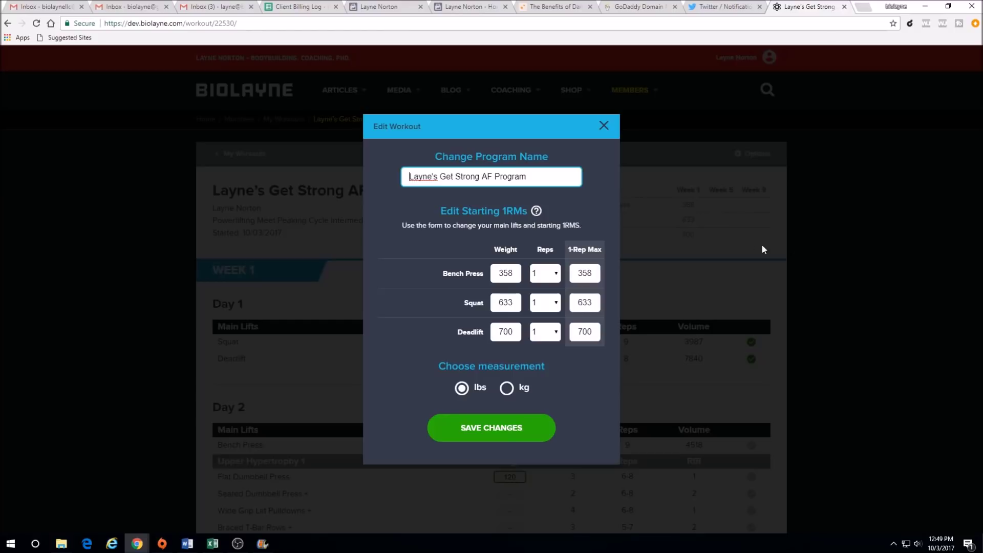
click(515, 332)
key(BackSpace)
text(5)
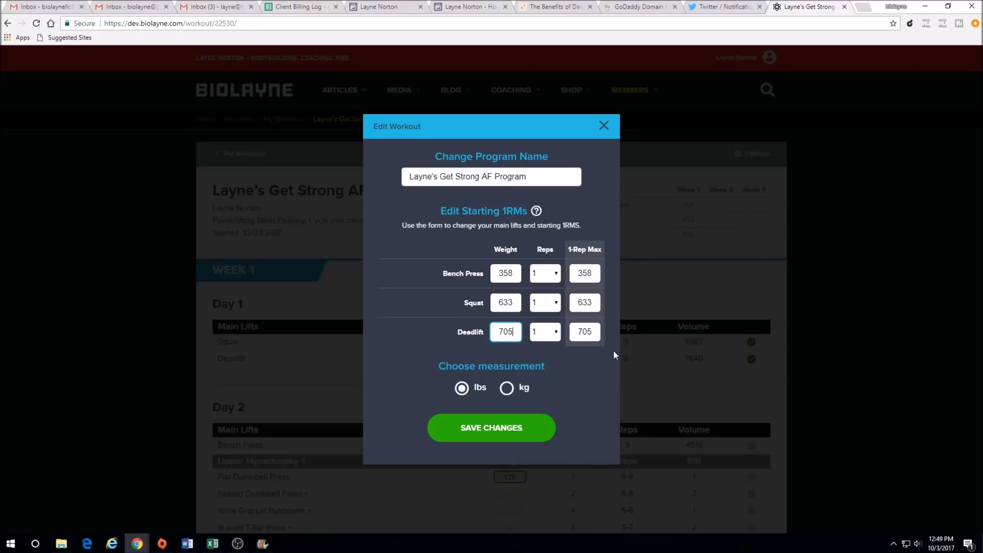
click(462, 427)
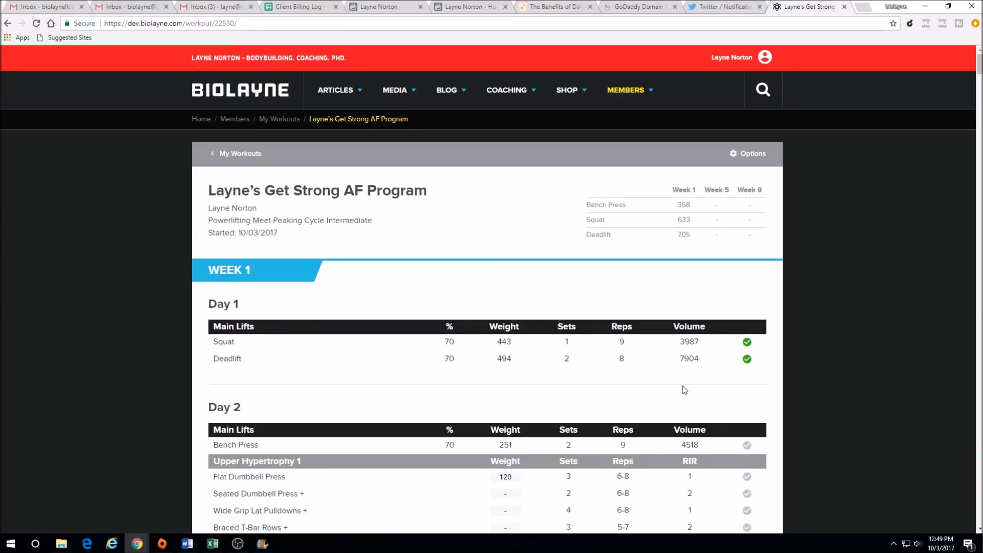
Step: Log the Week 4 Day 6 rep-testing results: Squat 6, Bench Press 5 and Deadlift 9 reps
scroll(583, 373, down, 3)
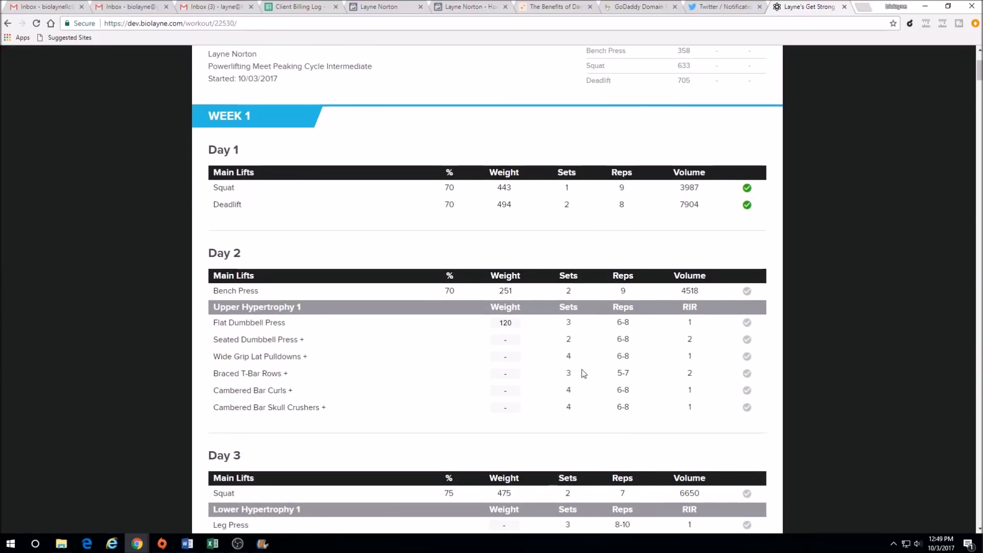
scroll(576, 369, down, 9)
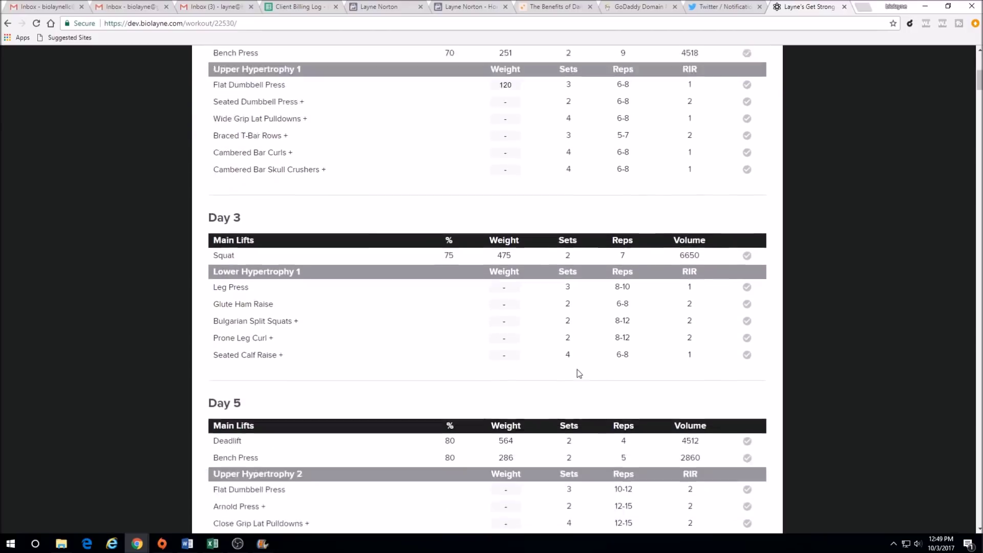
scroll(576, 369, down, 20)
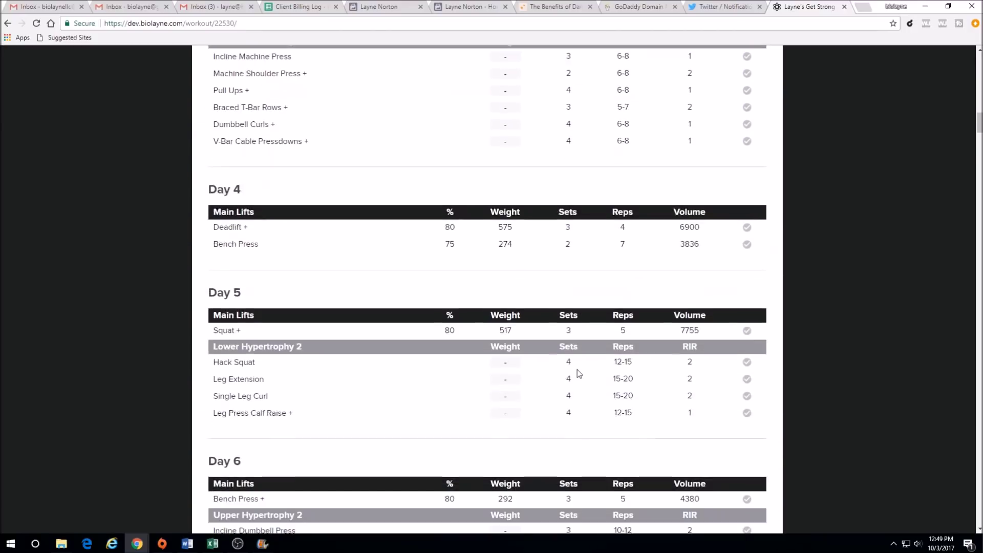
scroll(579, 373, down, 20)
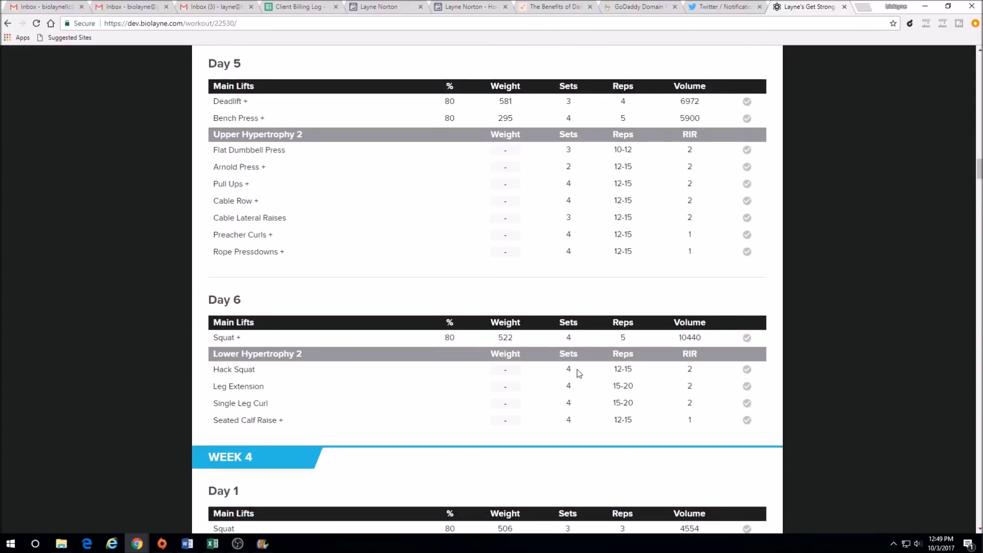
scroll(576, 369, down, 12)
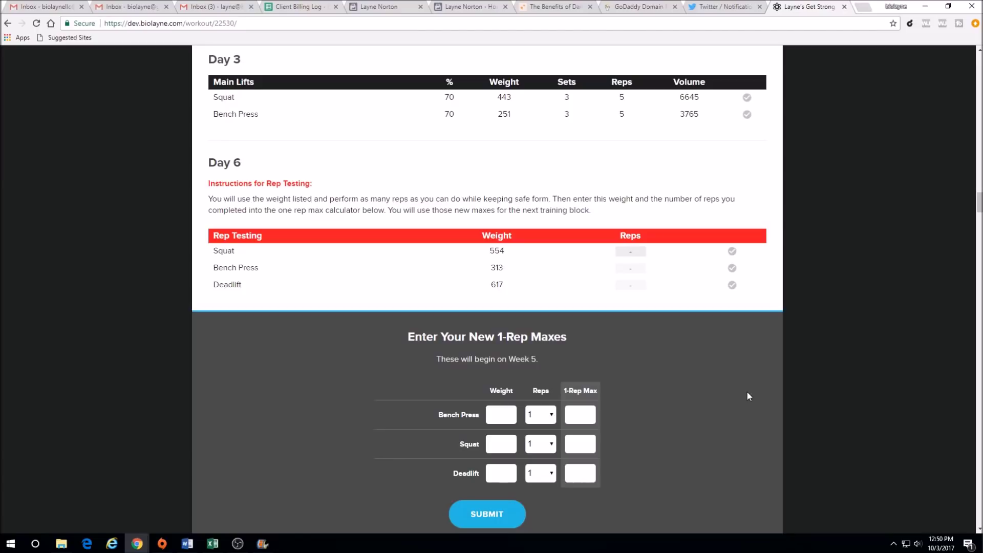
text(6)
click(642, 268)
key(shift+Tab)
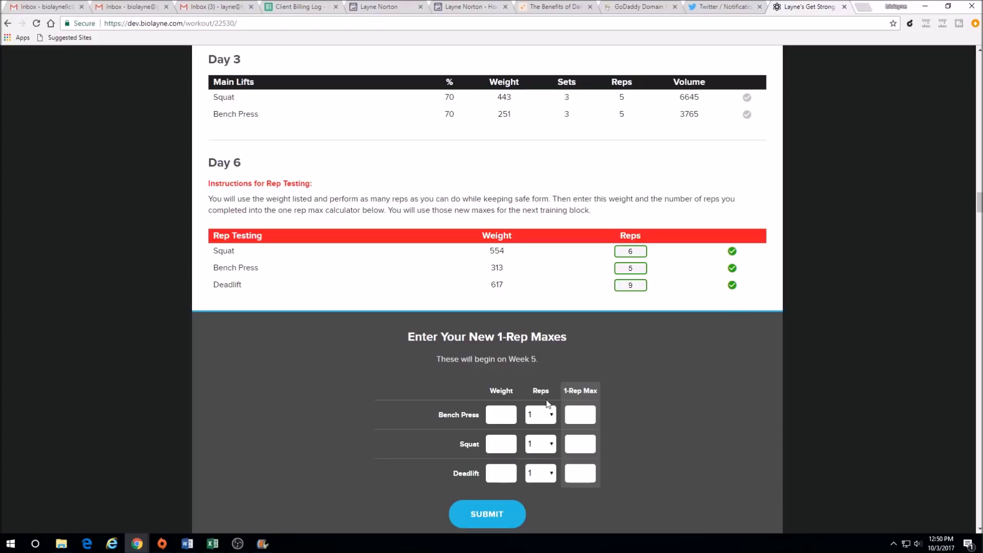
Step: In the new 1-rep maxes for Week 5, enter Bench Press as 315 for 5 reps
click(499, 413)
text(315)
click(551, 416)
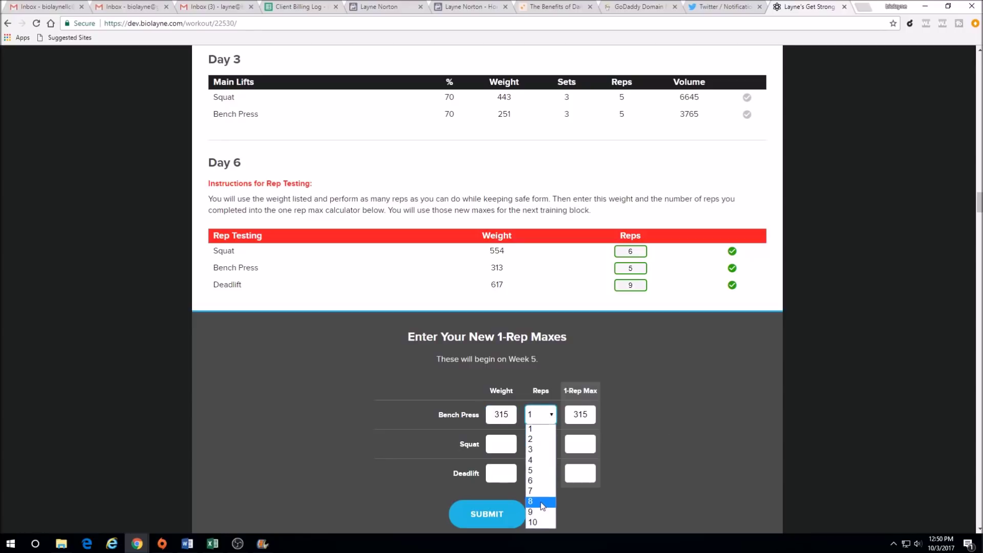
click(541, 502)
click(547, 418)
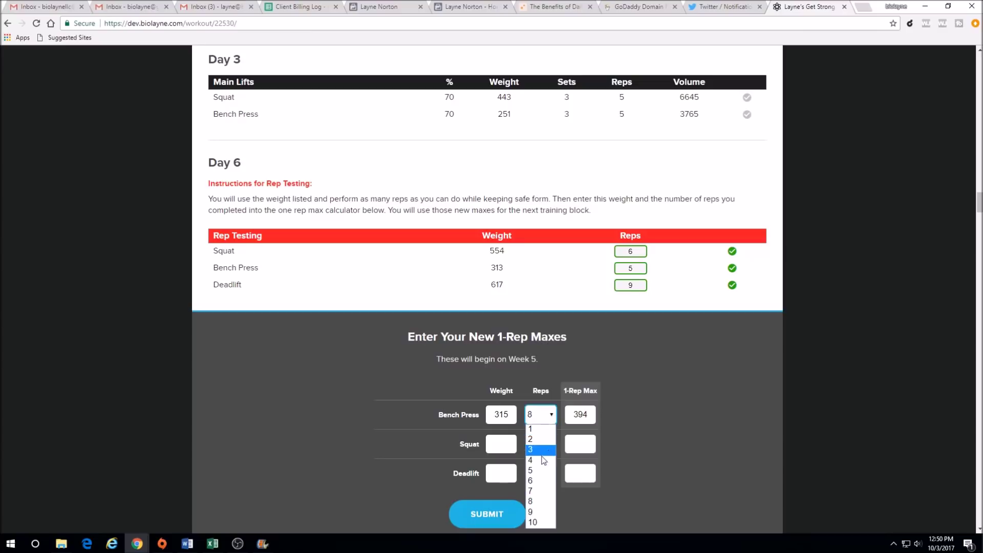
click(539, 470)
Step: Enter the new Squat max for Week 5 as 555 for 6 reps
click(514, 448)
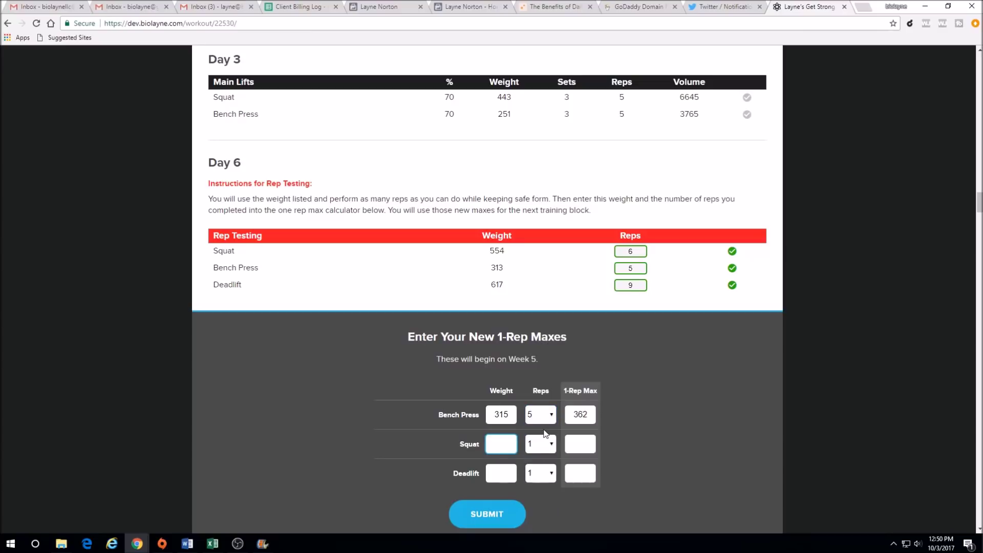
text(555)
click(546, 443)
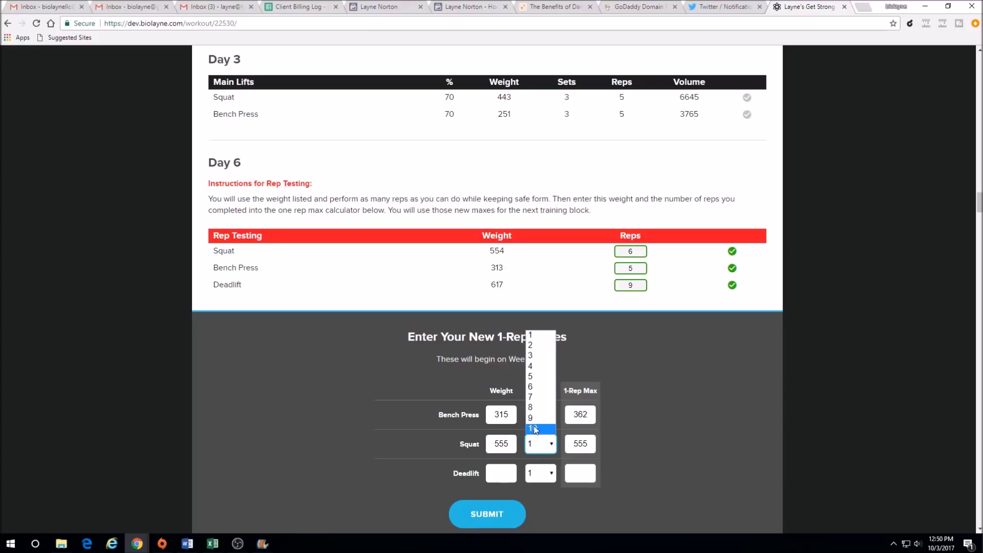
click(537, 387)
Step: Enter the new Deadlift max for Week 5 as 617 for 9 reps
click(494, 473)
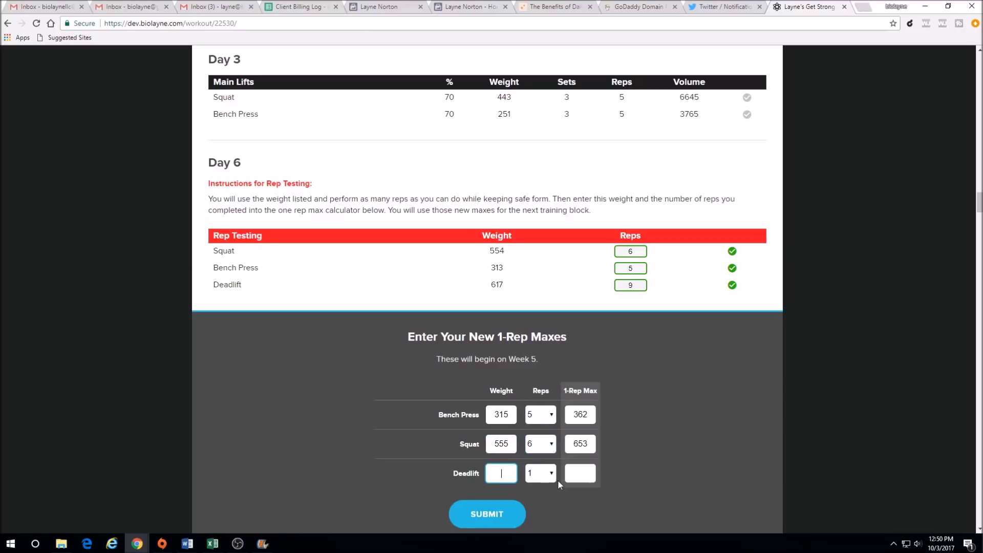
text(617)
click(546, 471)
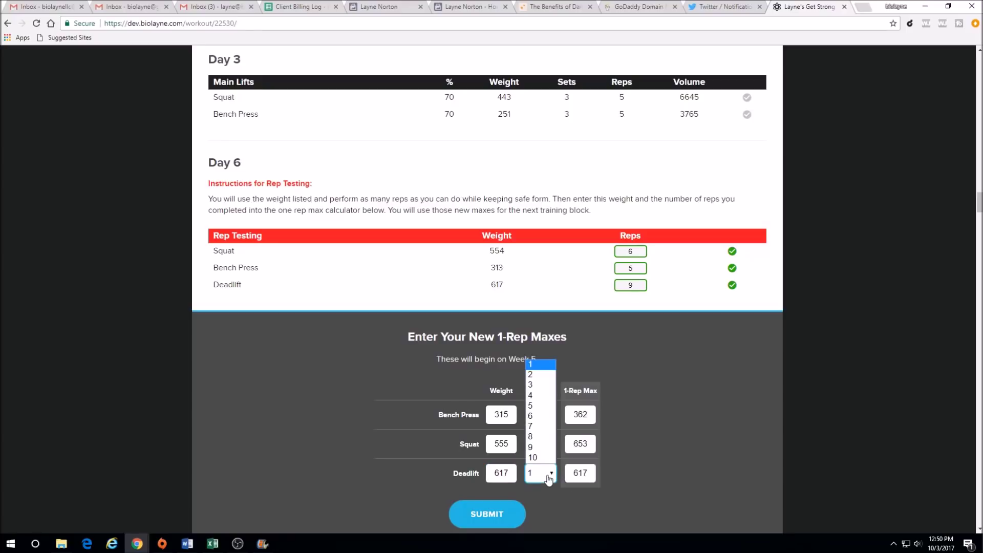
click(545, 448)
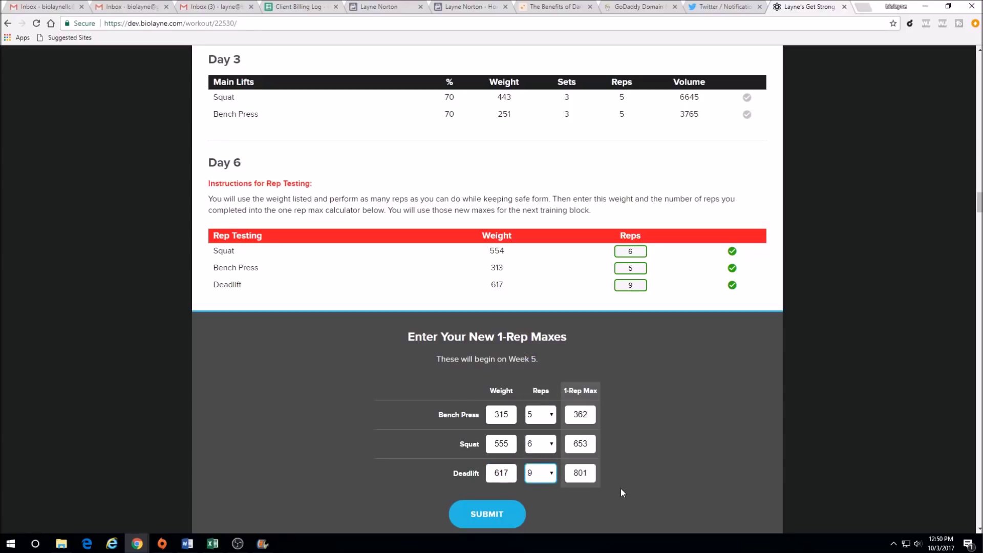
scroll(641, 408, down, 5)
scroll(640, 407, up, 3)
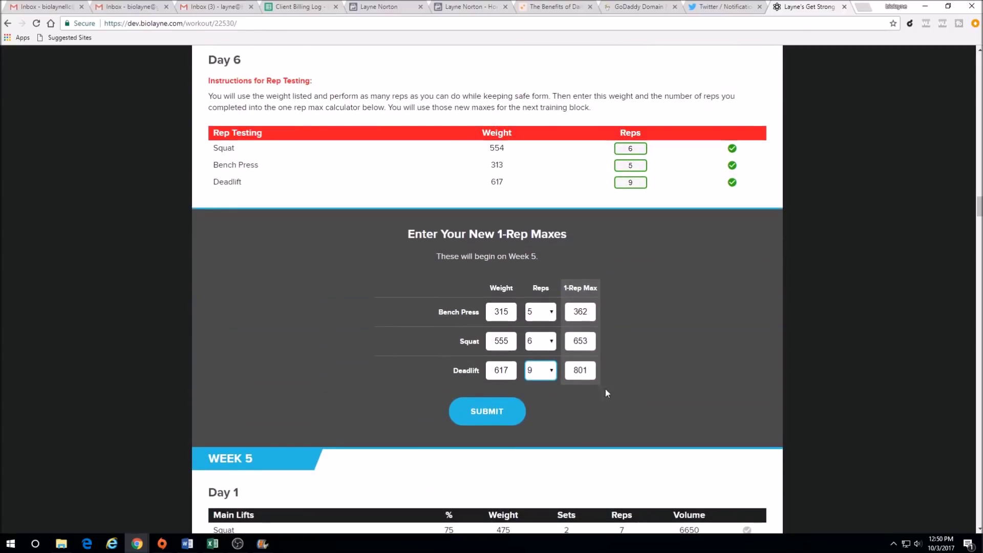
Step: Change the Deadlift reps to 6 and submit the new 1-rep maxes for Week 5
click(549, 373)
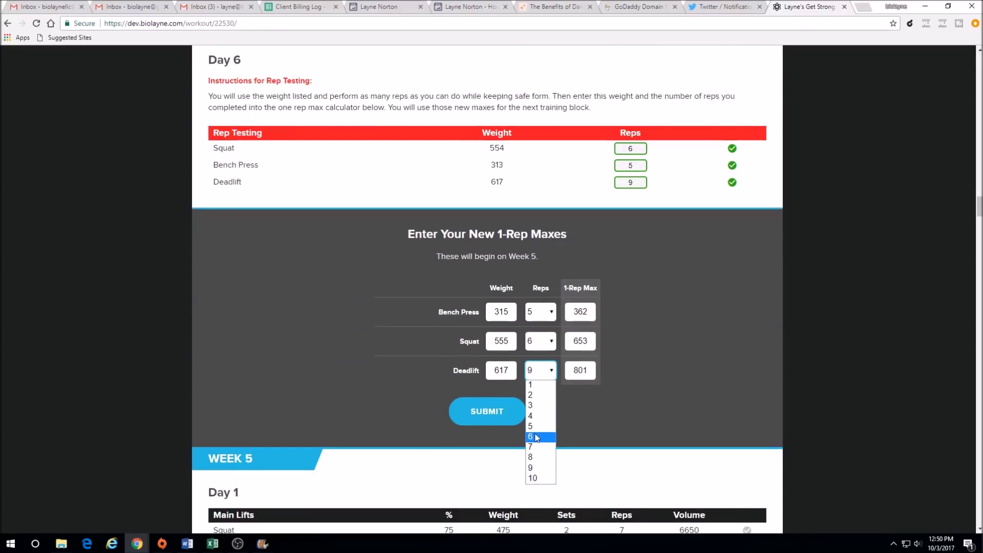
click(537, 435)
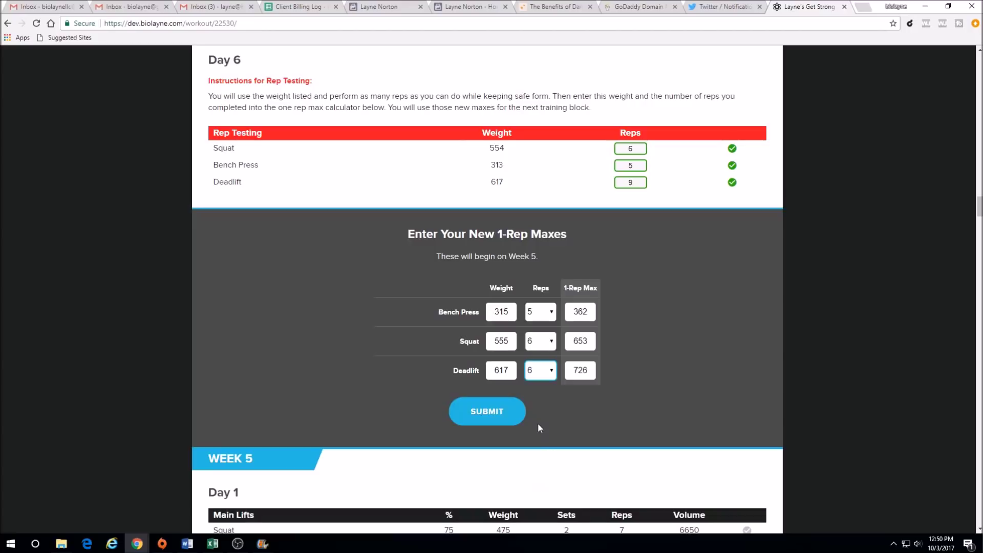
click(490, 410)
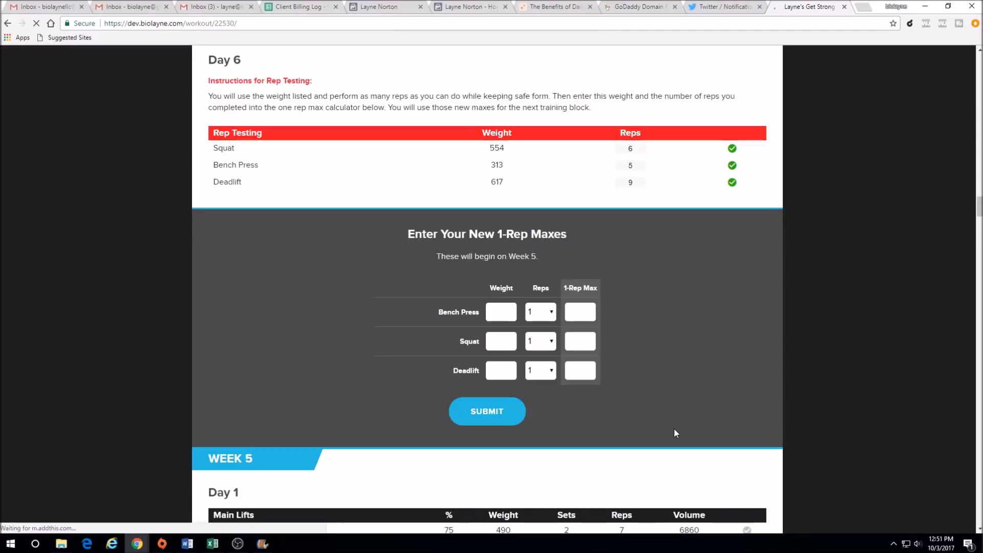
Step: In the new 1-rep maxes for Week 9, enter the weights 325 for Bench Press, 590 for Squat and 655 for Deadlift
scroll(674, 433, down, 6)
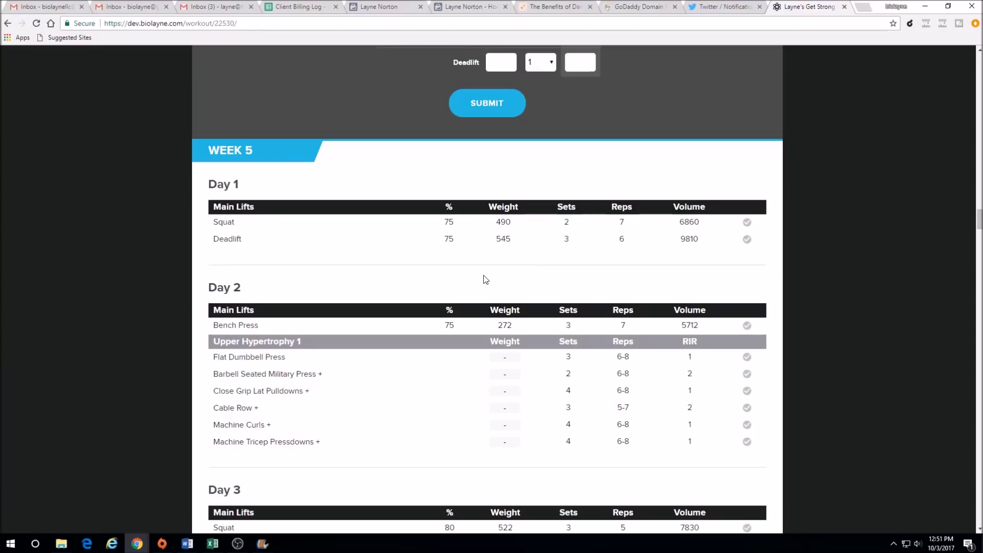
scroll(480, 289, down, 11)
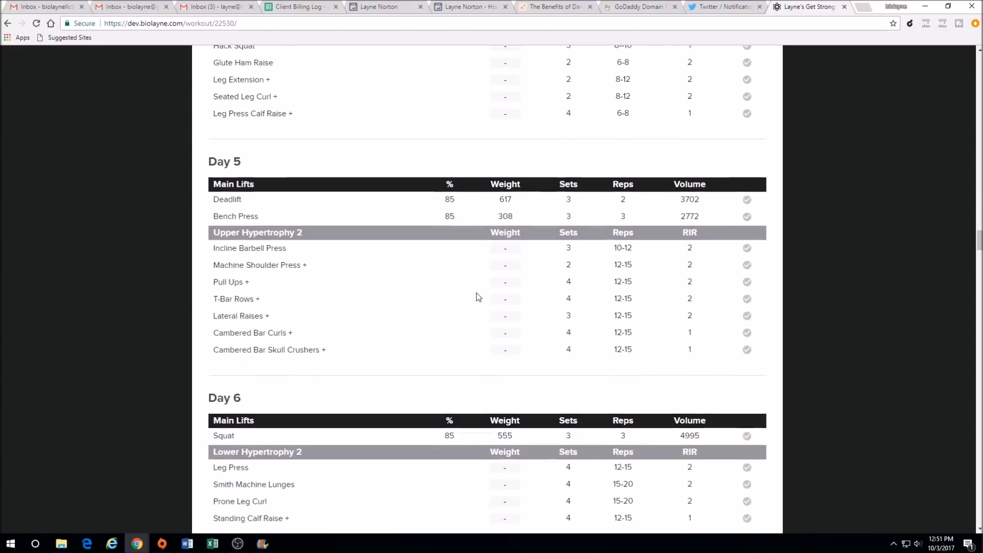
scroll(479, 291, down, 17)
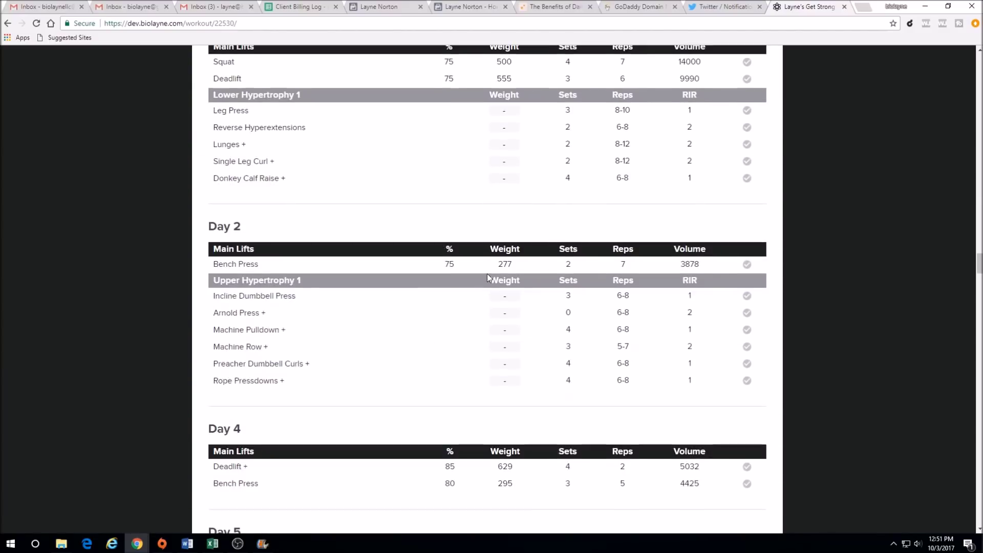
scroll(489, 278, down, 20)
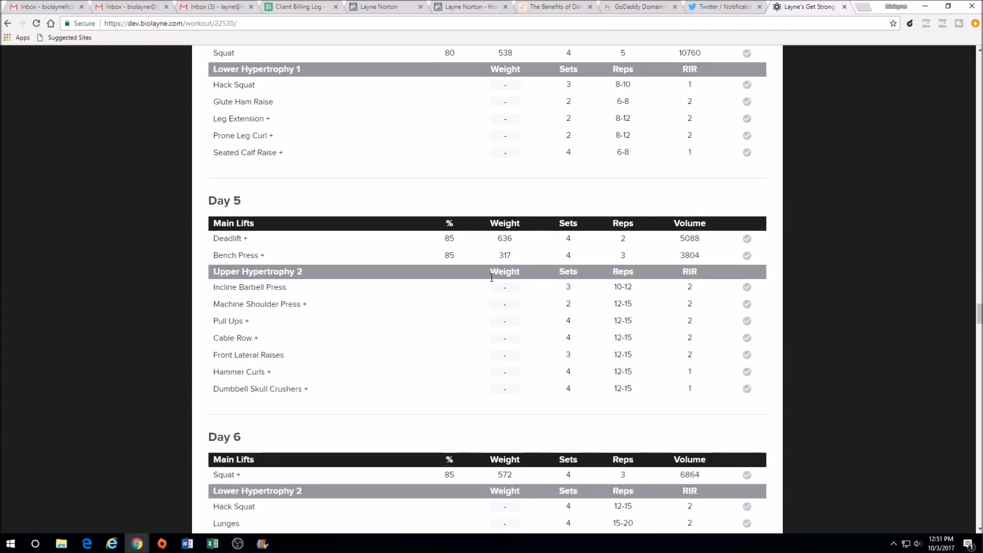
scroll(496, 283, down, 15)
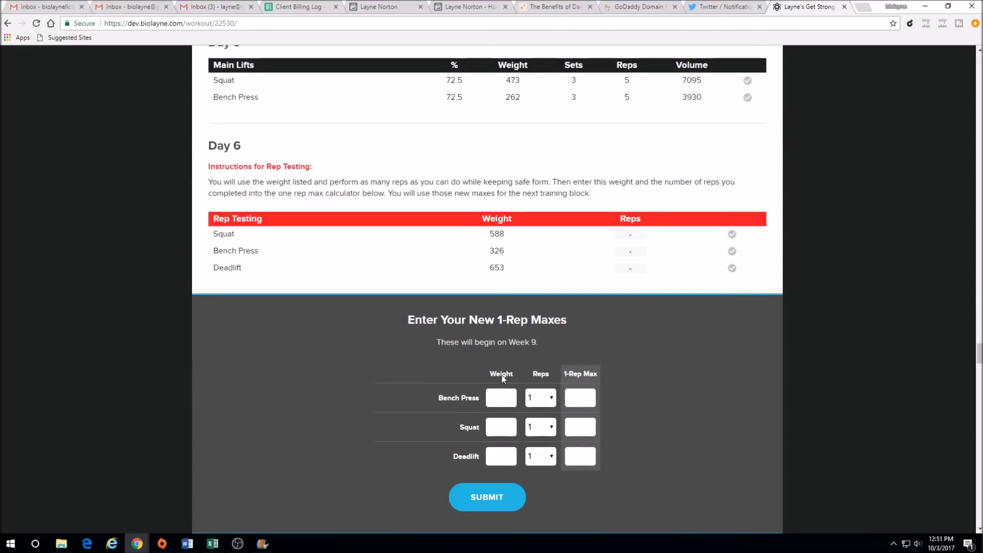
click(508, 395)
text(590)
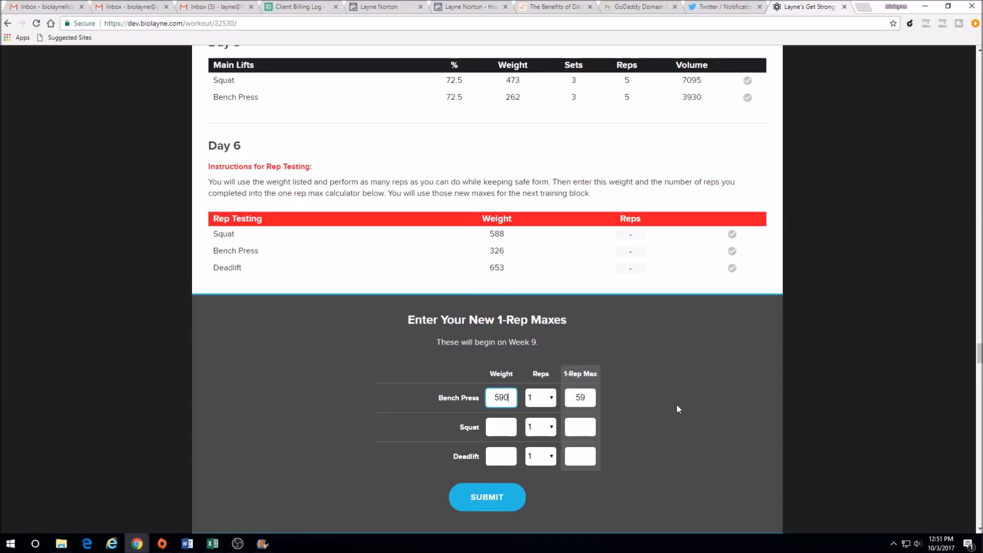
key(Tab)
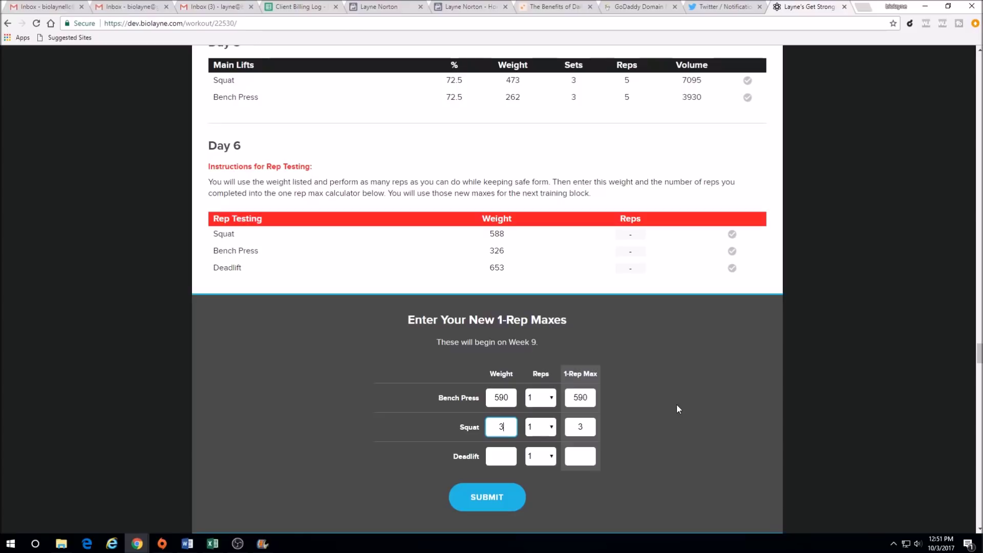
drag(511, 398, 469, 399)
text(325)
key(Tab)
text(590)
key(Tab)
text(655)
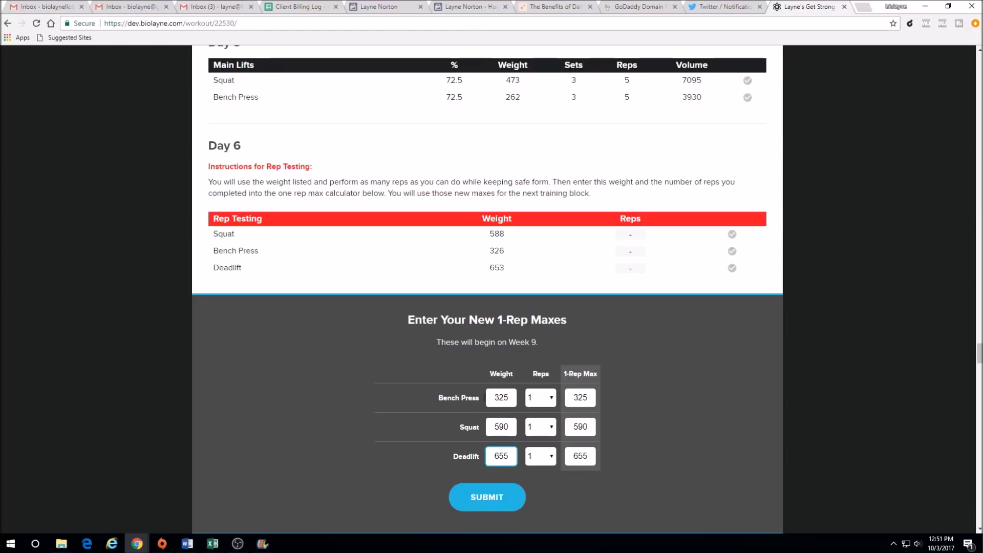
Step: Set the Week 9 reps to 5 for Bench Press, 4 for Squat and 4 for Deadlift, and submit the new maxes
click(544, 399)
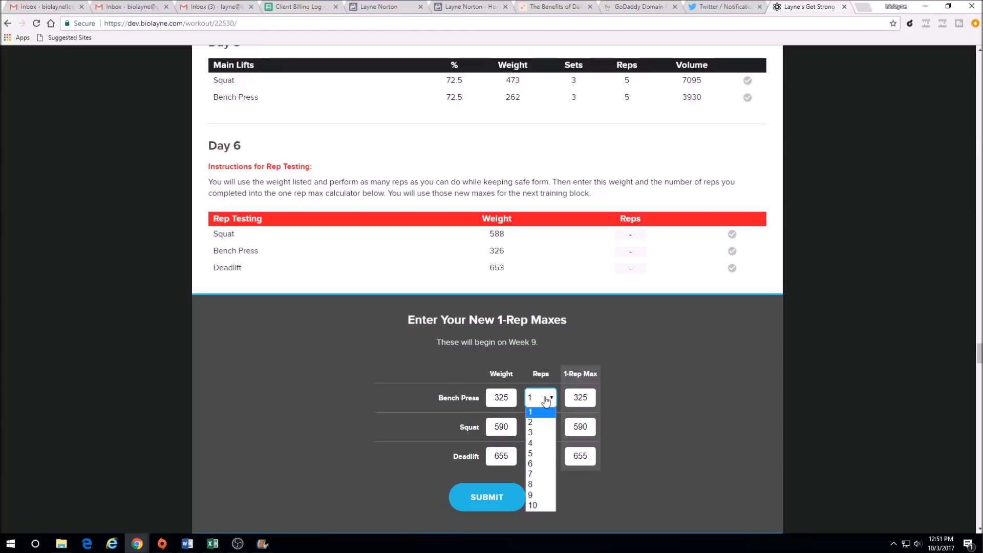
click(539, 444)
click(544, 428)
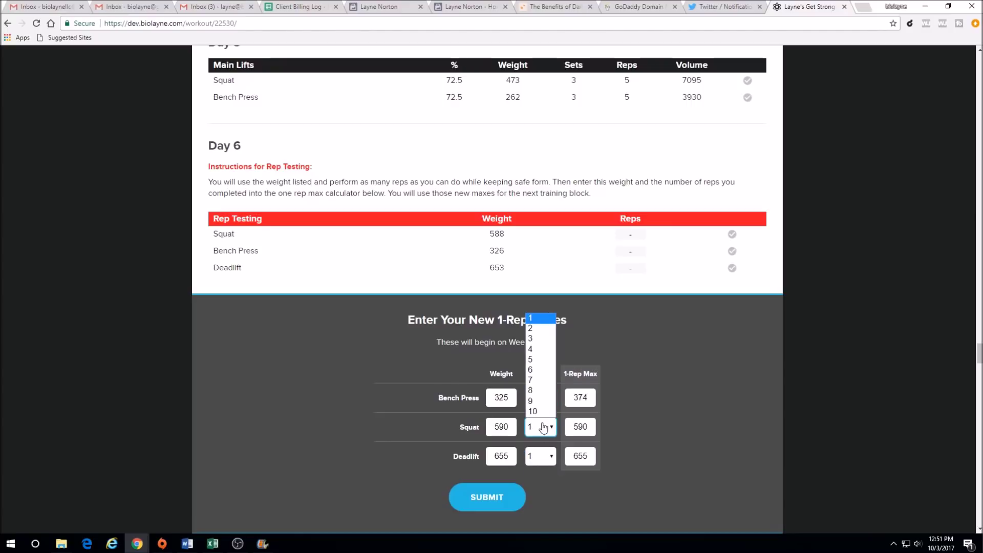
click(544, 340)
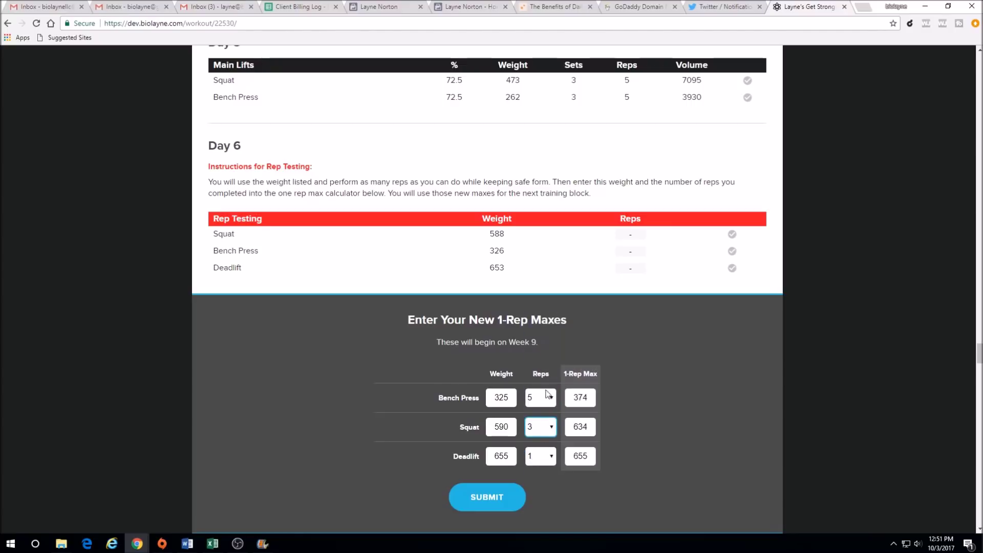
click(541, 431)
click(545, 360)
click(541, 459)
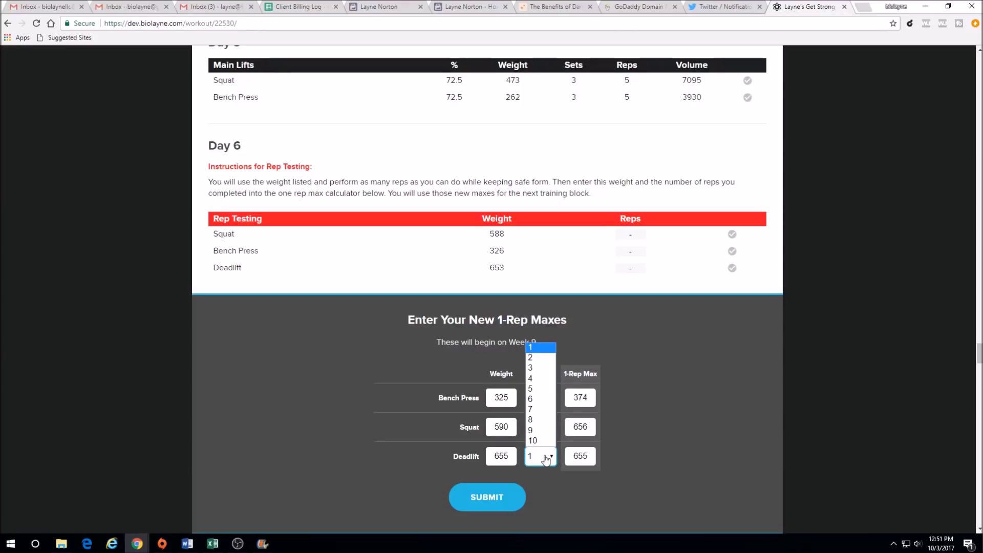
click(540, 388)
click(535, 454)
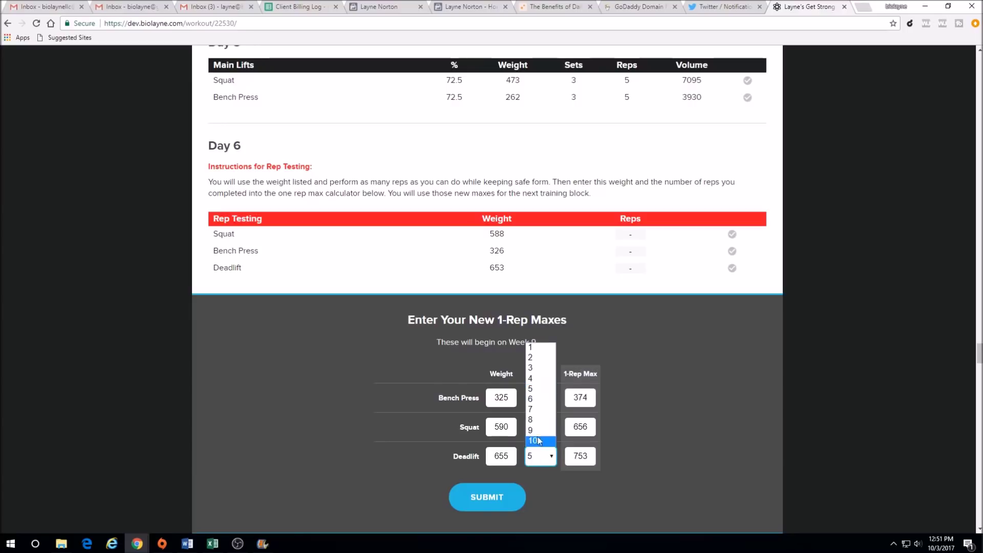
click(537, 378)
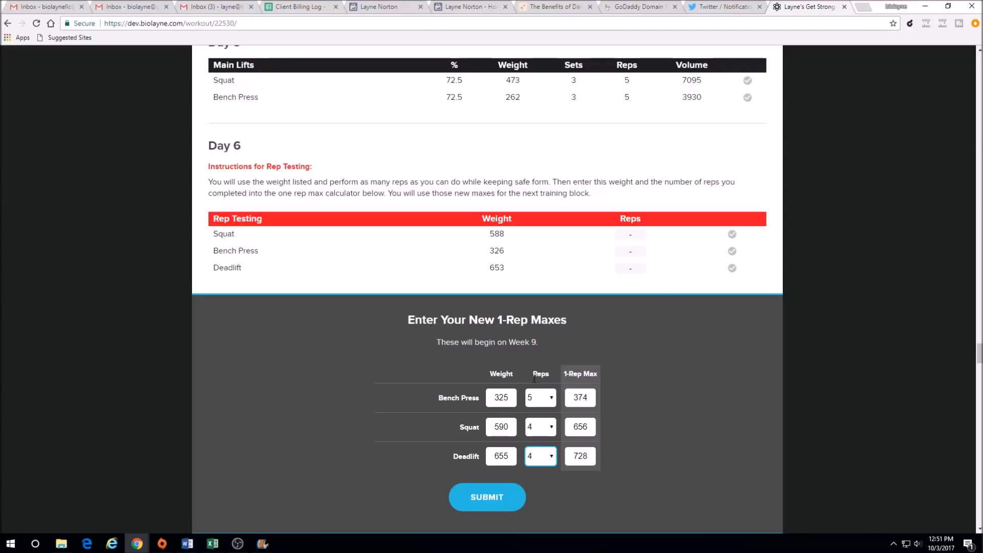
click(494, 496)
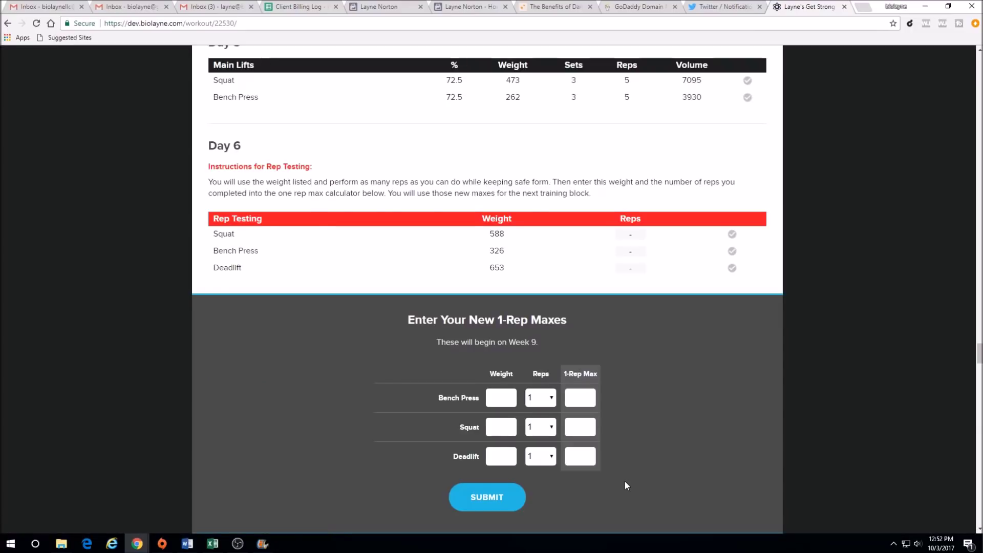
Step: Review the updated workouts from Week 9 through the Week 12 meet day attempts, and return to the program's summary of maxes
scroll(624, 481, down, 5)
scroll(600, 431, down, 10)
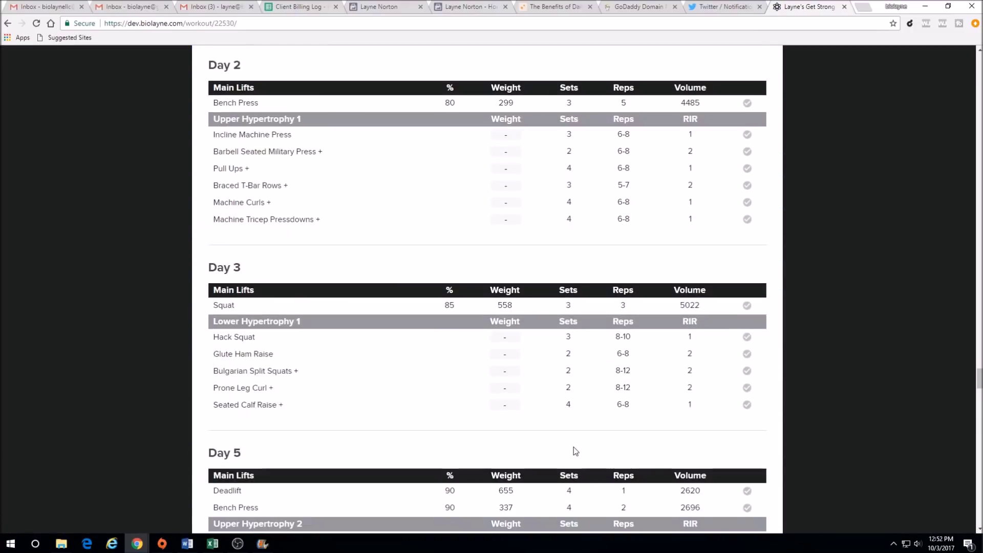
scroll(570, 440, down, 18)
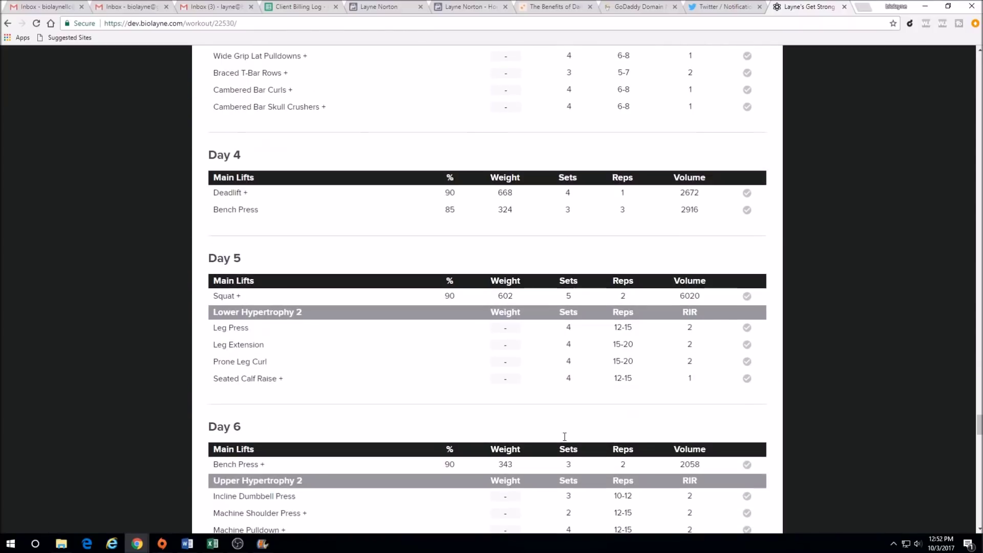
scroll(560, 436, down, 20)
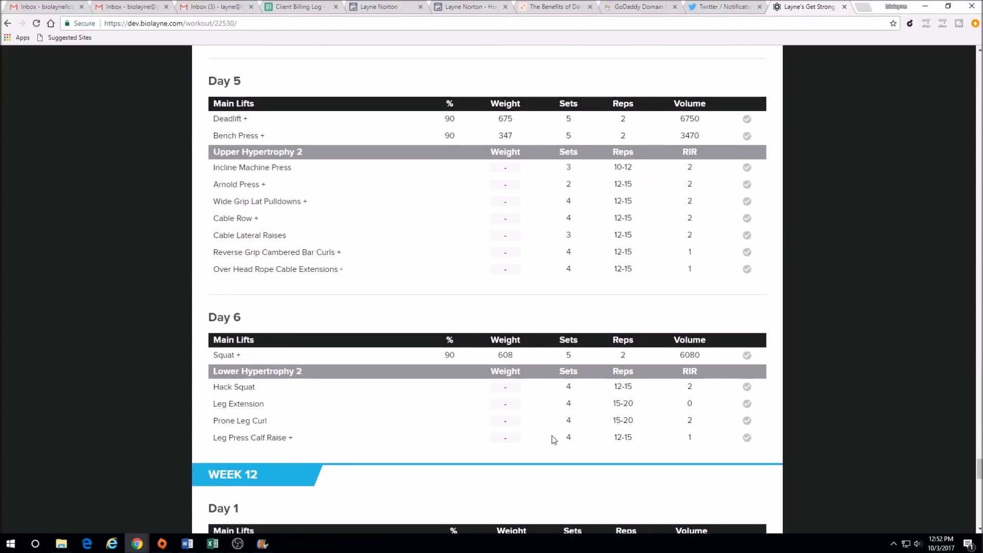
scroll(552, 444, down, 12)
scroll(546, 450, up, 8)
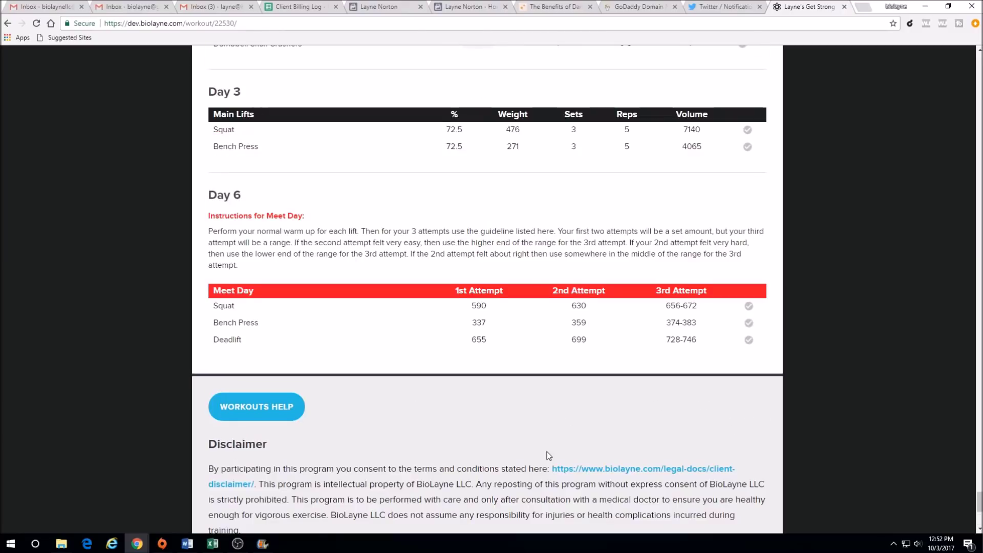
scroll(546, 455, down, 4)
scroll(824, 344, up, 1)
scroll(824, 345, up, 20)
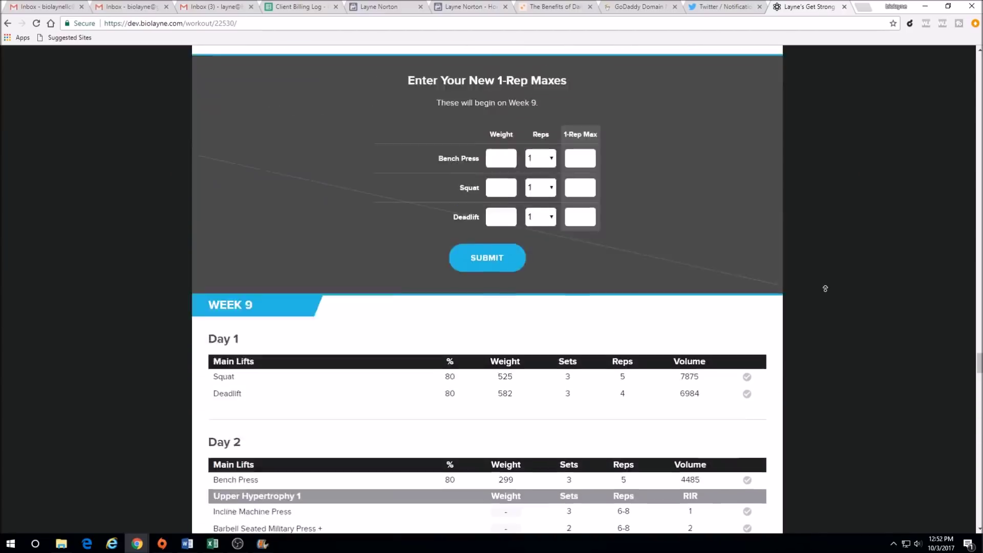
scroll(831, 242, up, 20)
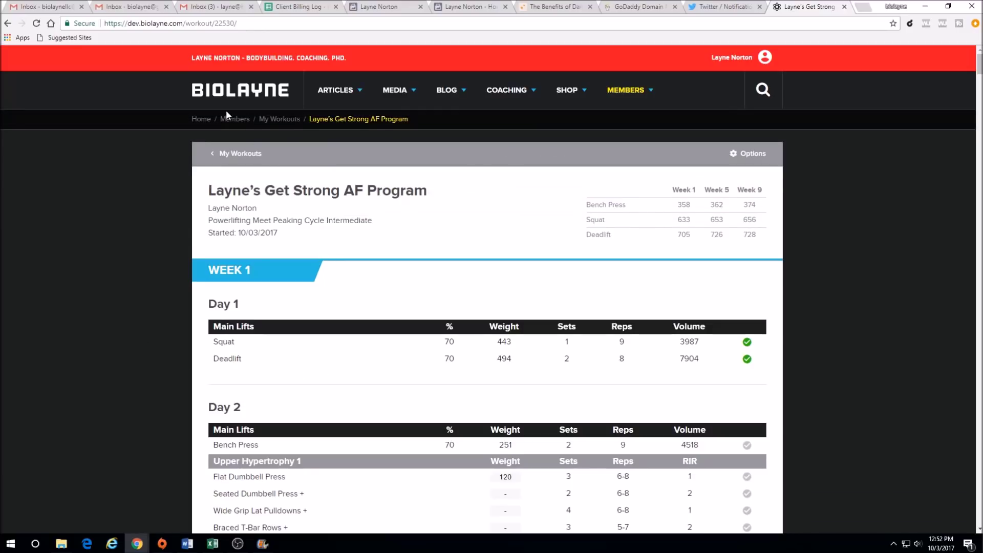
Step: Go back to the members area and open the Workout Builder from My Workouts
click(228, 120)
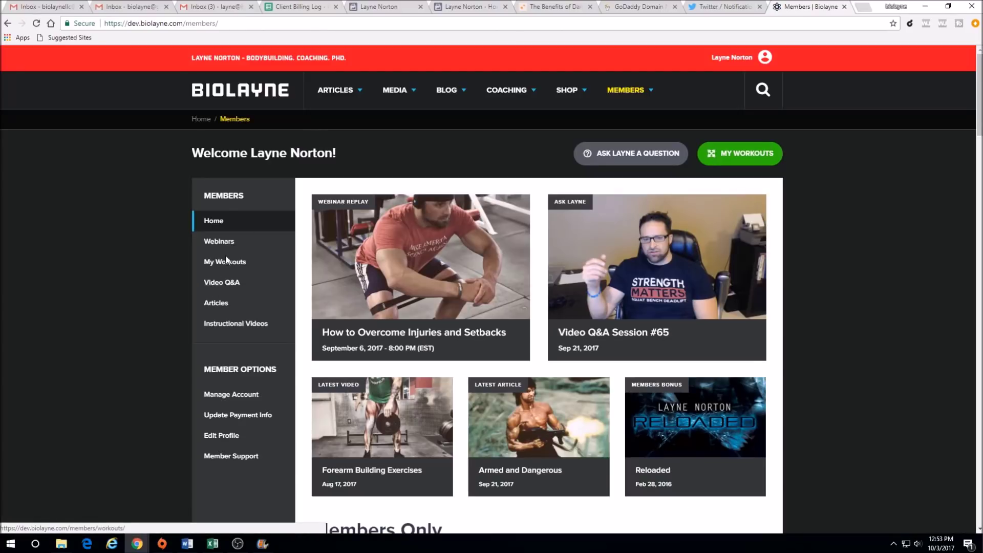
click(233, 266)
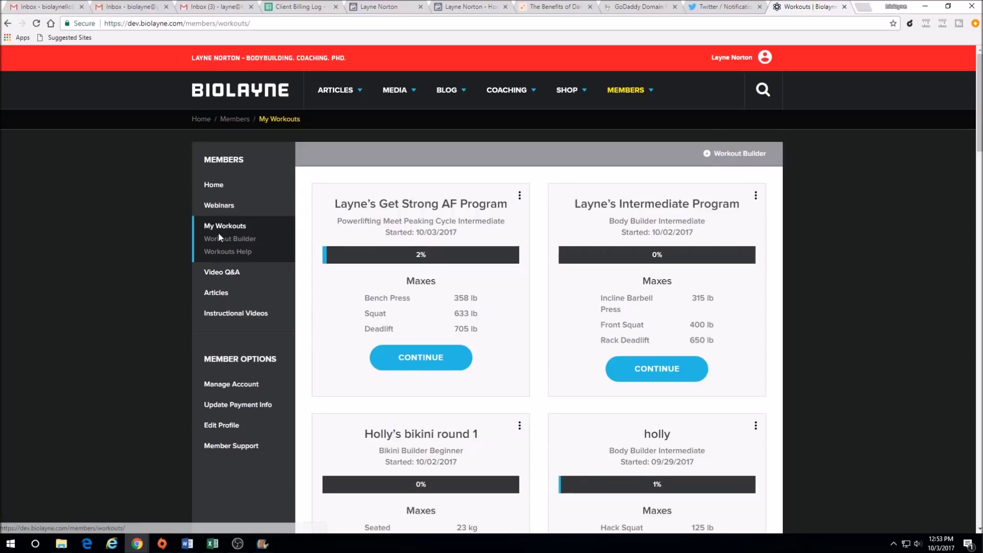
click(220, 239)
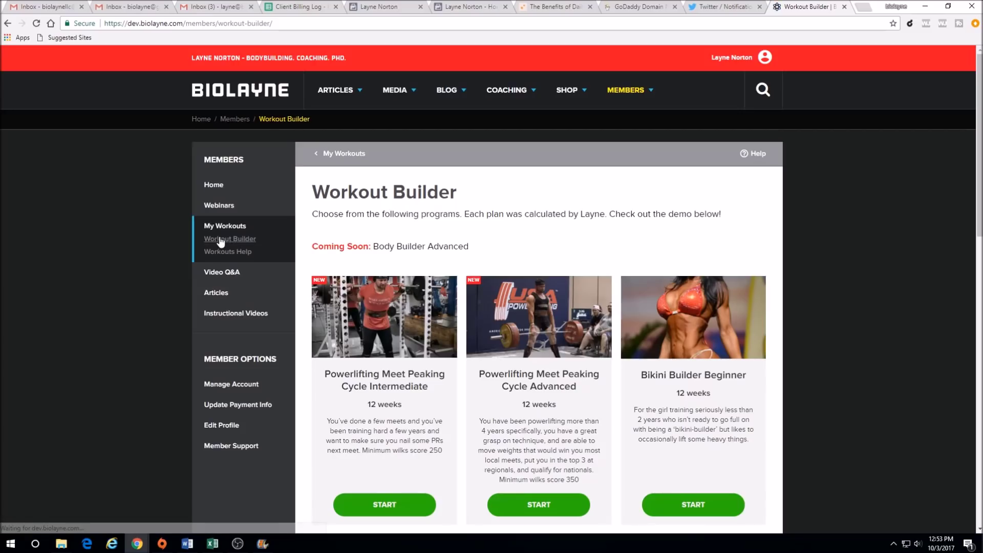
Step: Start a Body Builder Intermediate program and name it "Layne's Bodybuilding Program"
scroll(394, 281, down, 6)
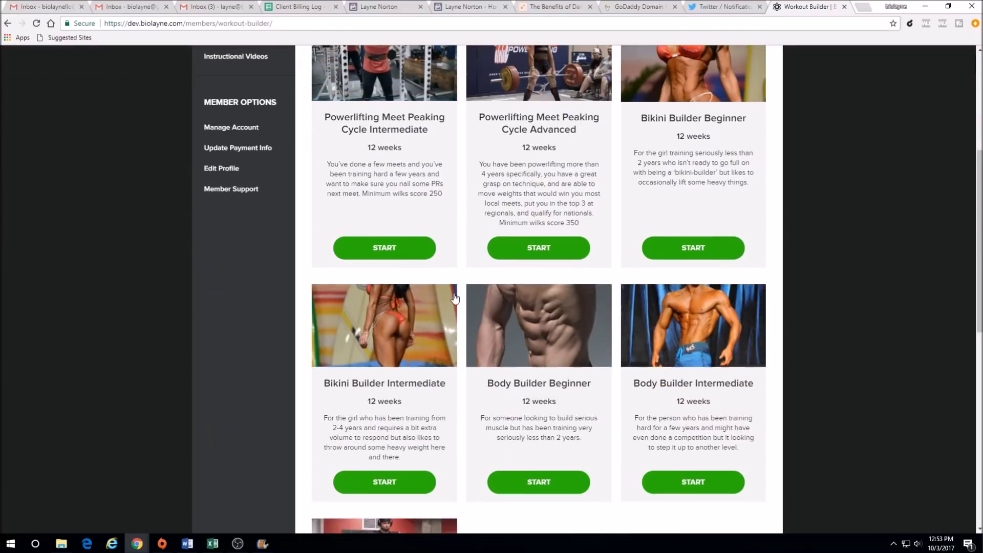
scroll(457, 299, down, 1)
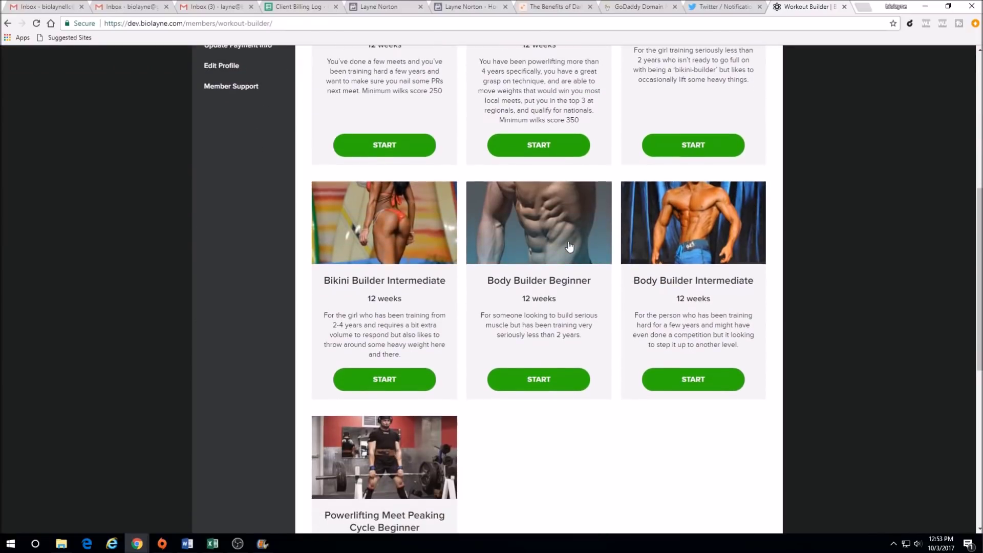
click(677, 238)
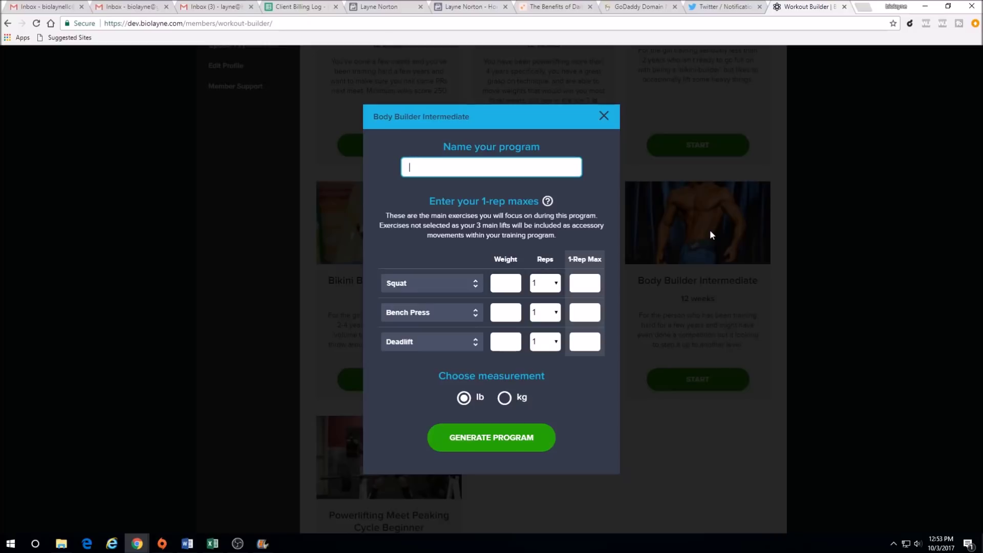
text(Layne's Bodybuilding Progam)
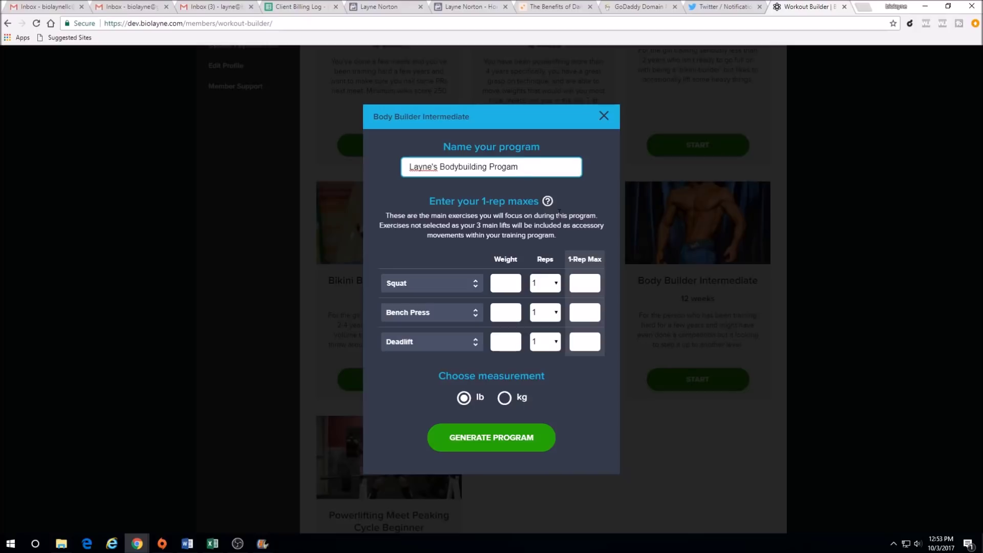
key(BackSpace)
key(BackSpace)
text(ram)
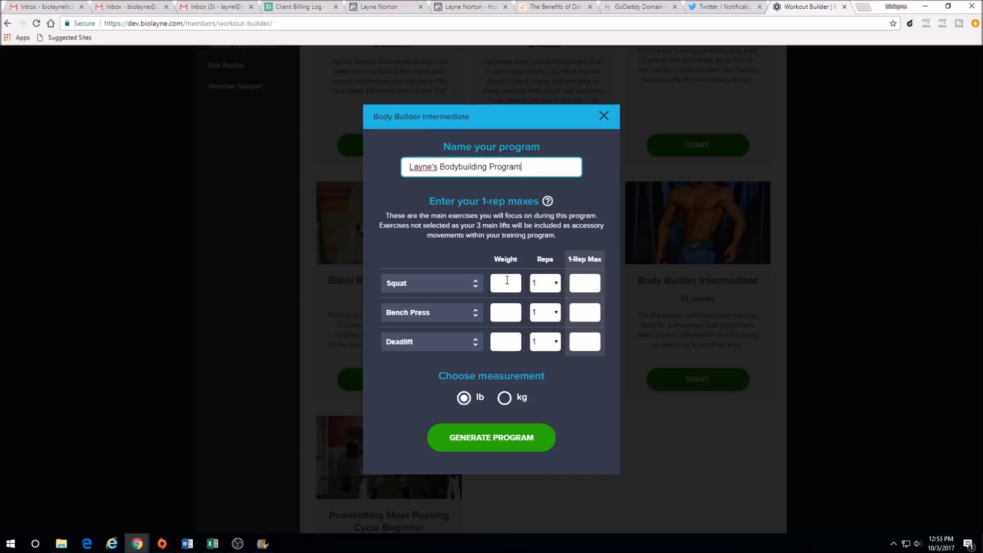
Step: Choose Front Squat as the first main lift and enter 365 lb for 5 reps
click(442, 286)
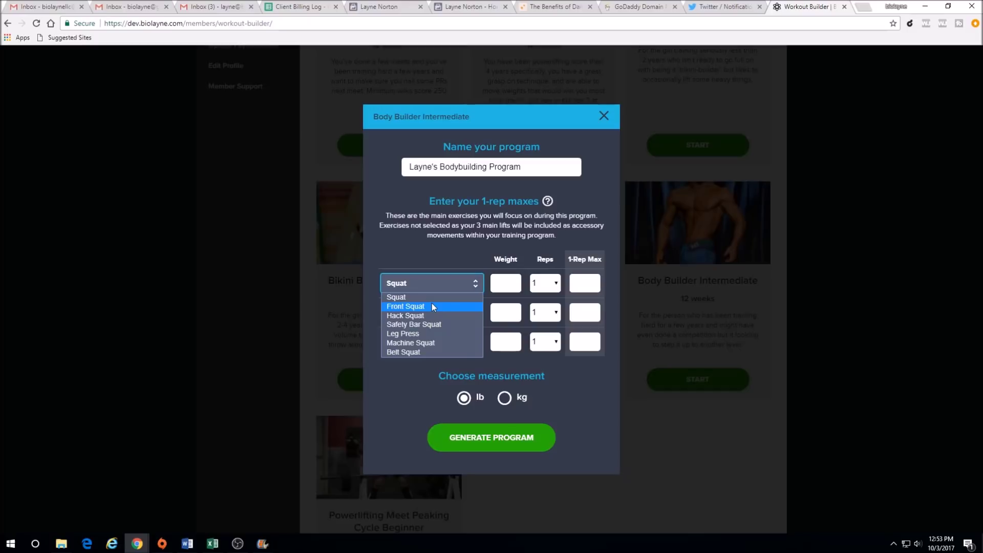
click(432, 305)
click(512, 283)
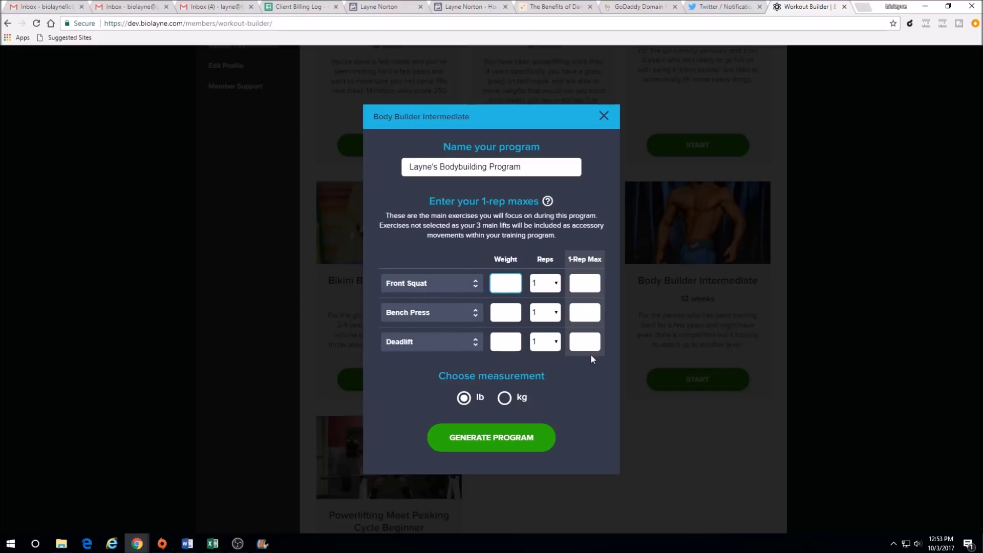
text(365)
click(550, 286)
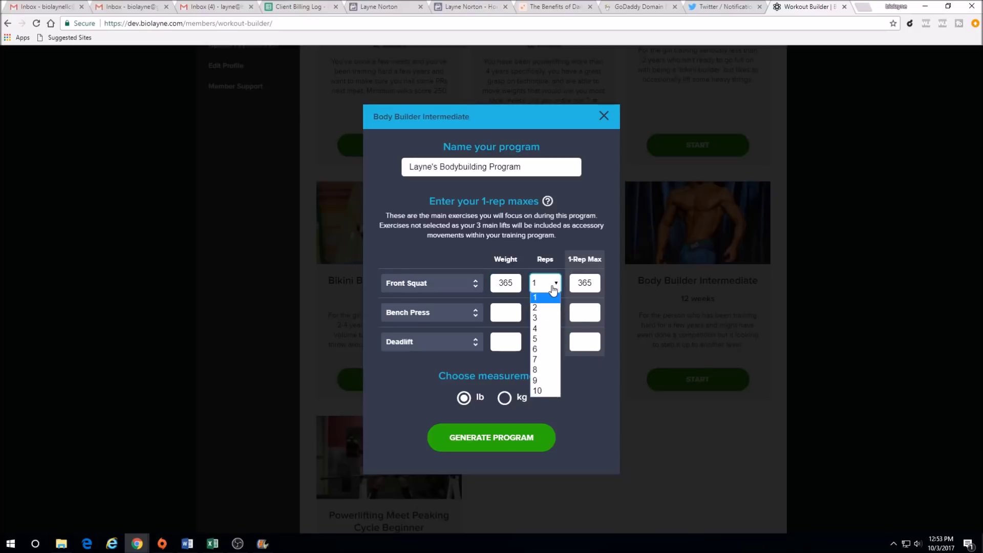
click(543, 342)
key(Tab)
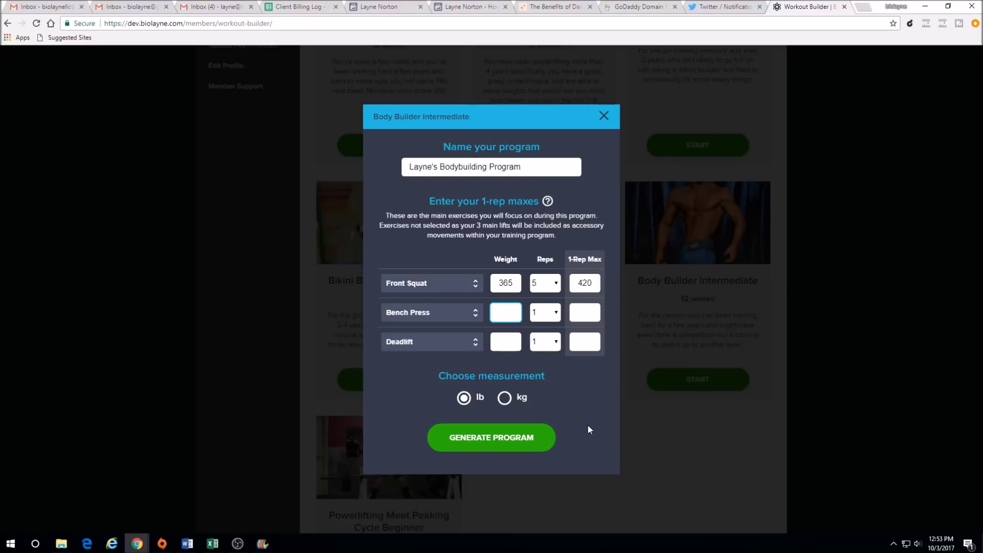
Step: Replace Bench Press with Flat Dumbbell Press as the second main lift and enter 120 lb for 8 reps
click(466, 313)
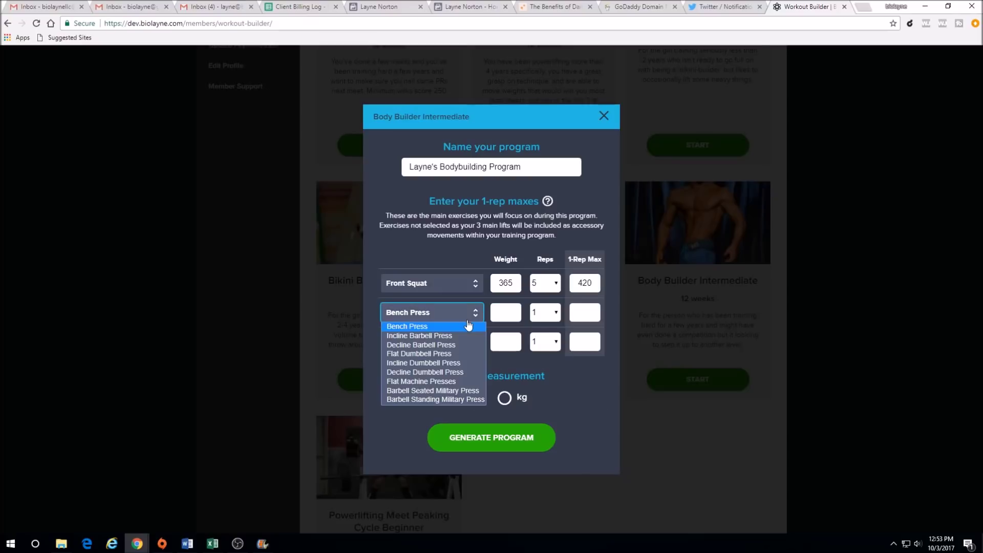
click(461, 353)
click(517, 316)
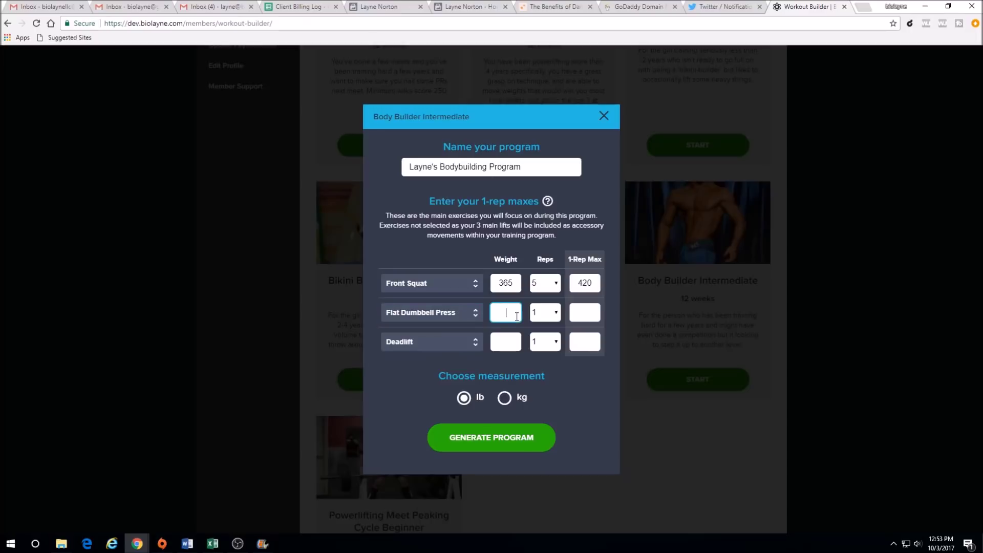
text(120)
key(Tab)
key(Tab)
key(Tab)
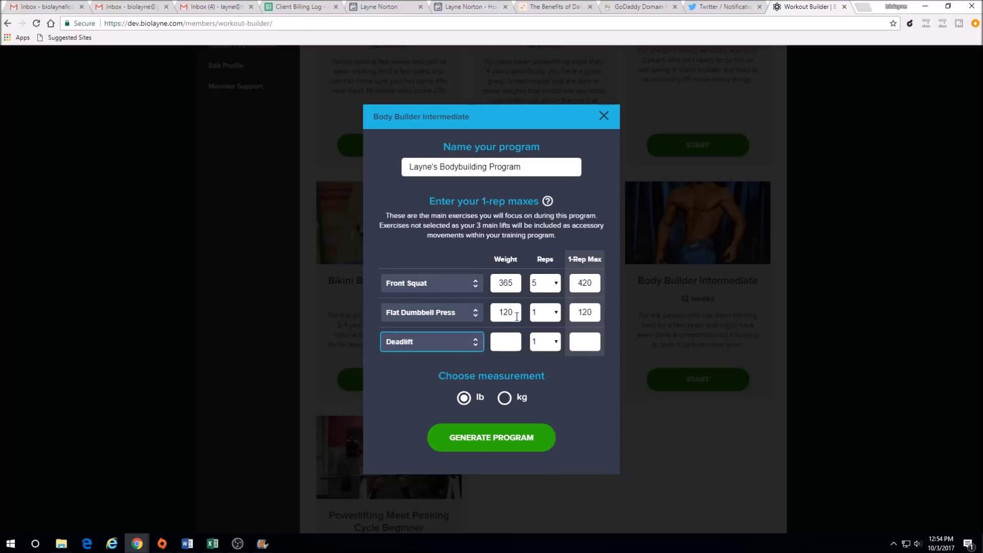
click(545, 316)
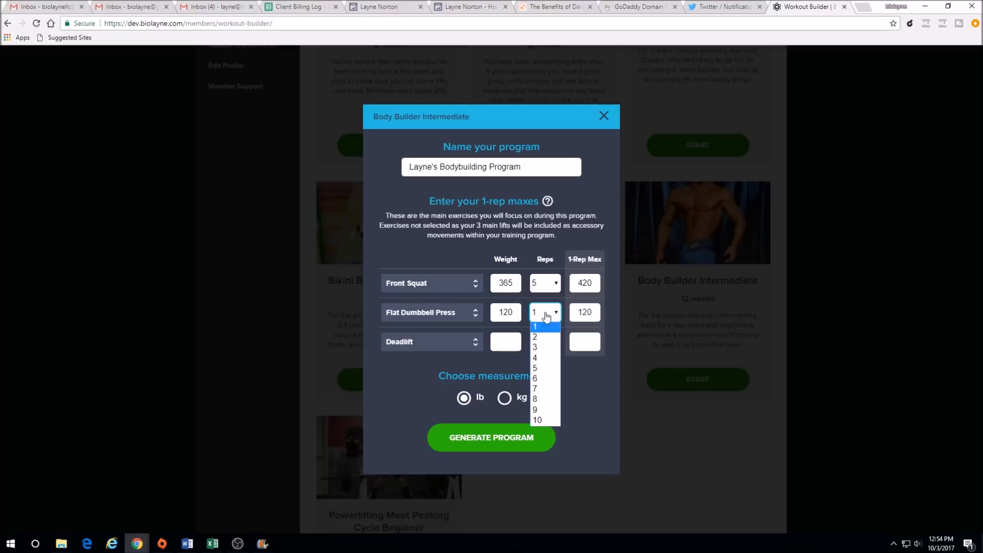
click(544, 399)
Step: Enter 700 lb for 1 rep on the Deadlift and generate the program
click(500, 338)
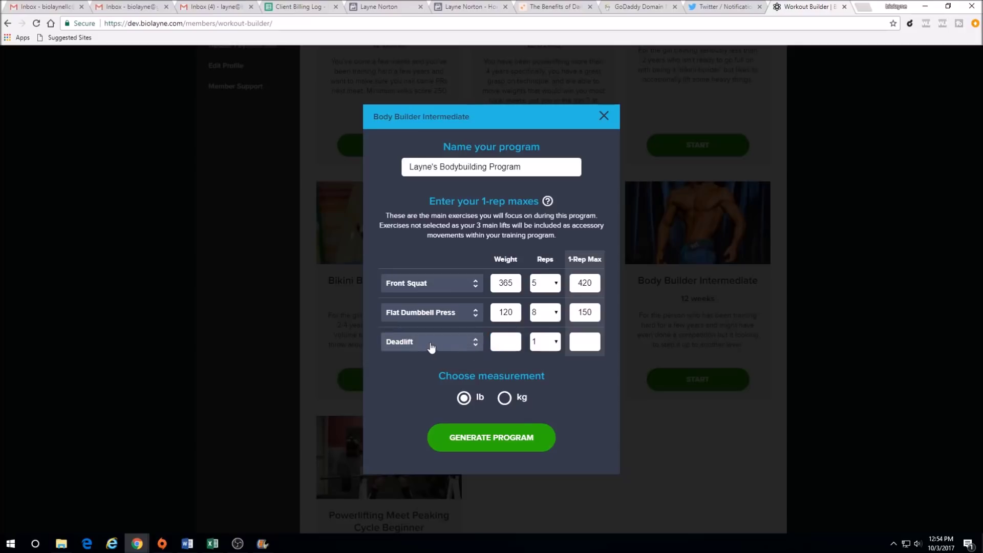
click(502, 341)
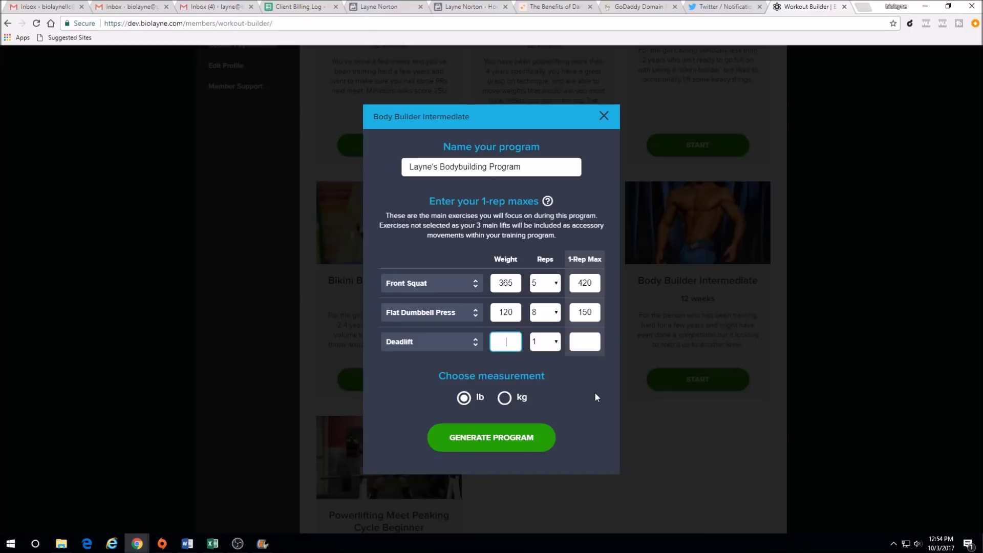
text(700)
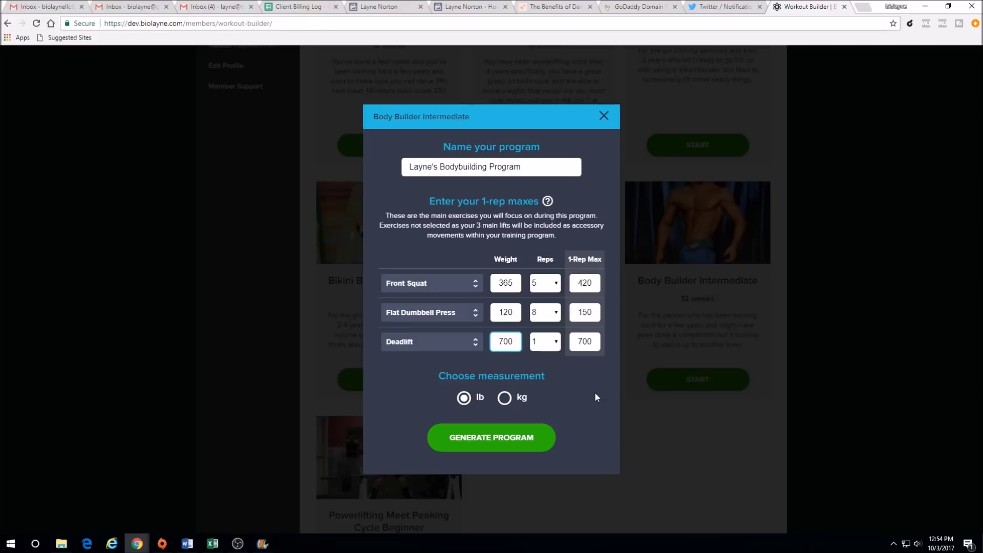
click(471, 439)
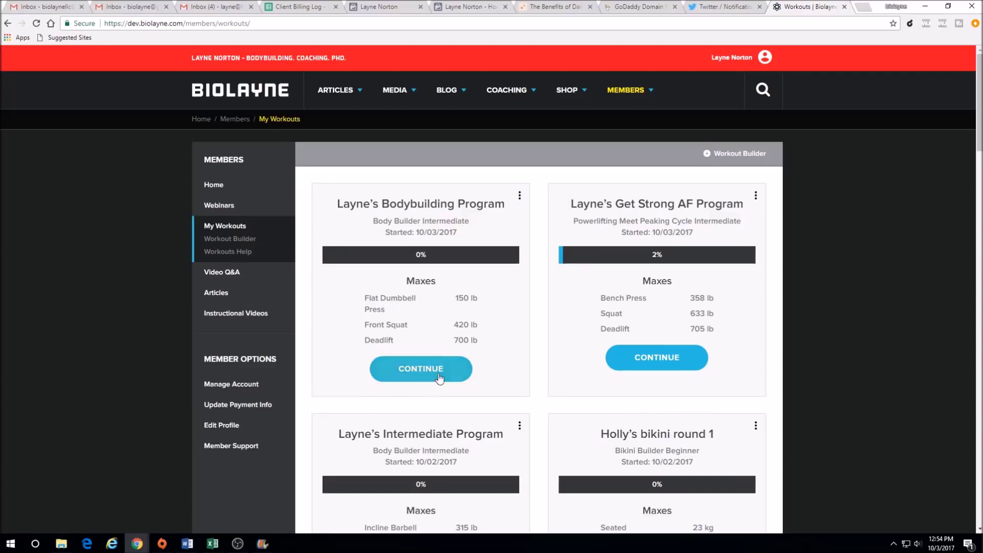
Step: Check the management options of Layne's Bodybuilding Program, dismiss them, and open the program's workouts
click(520, 200)
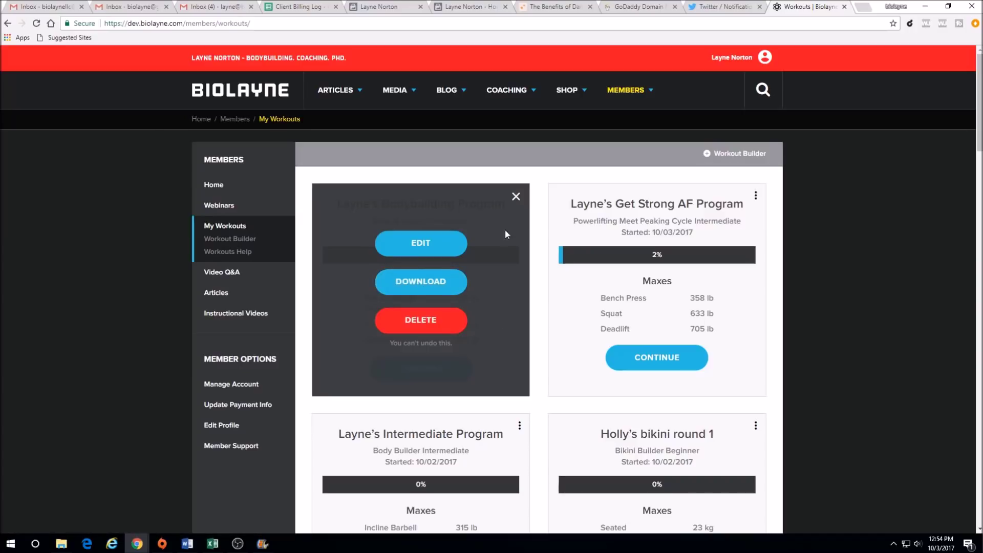
click(516, 198)
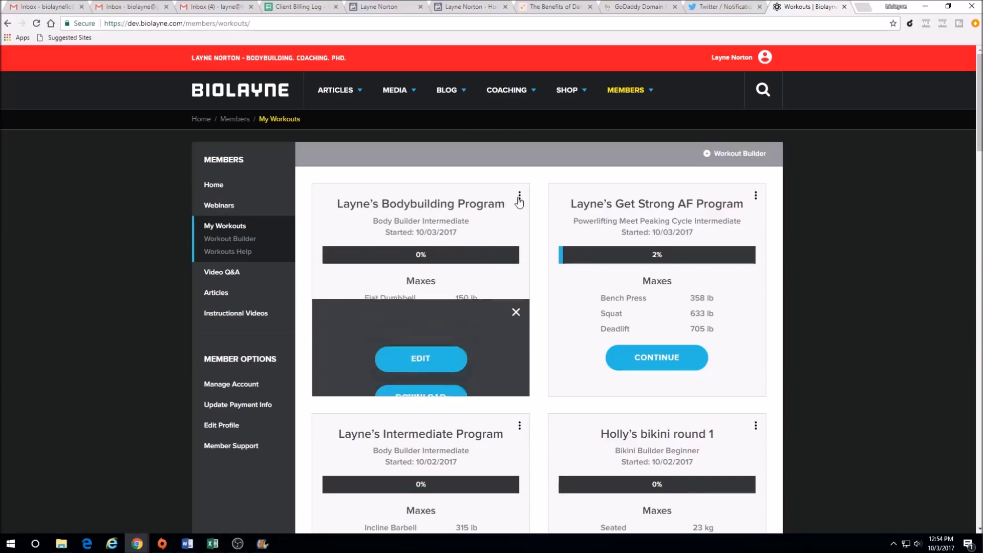
click(426, 369)
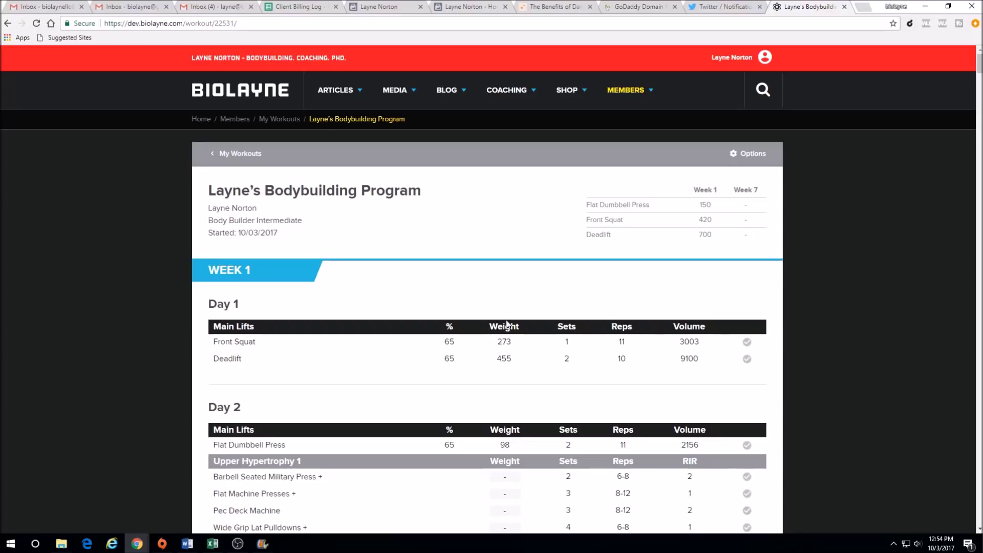
Step: Examine the Week 1 workouts, including the main lifts and the upper and lower hypertrophy exercises of each day
scroll(526, 328, down, 5)
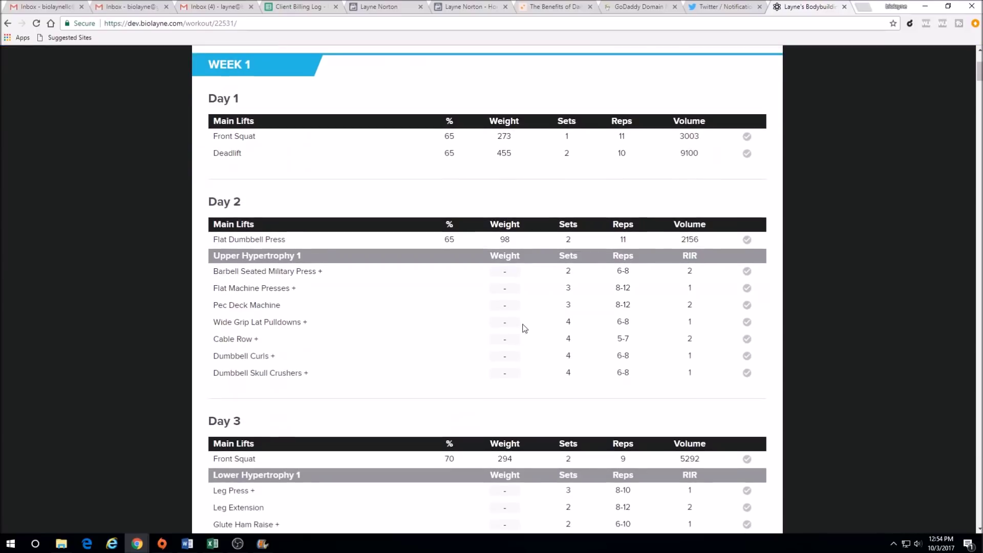
scroll(525, 328, down, 2)
scroll(525, 328, up, 2)
scroll(525, 328, down, 11)
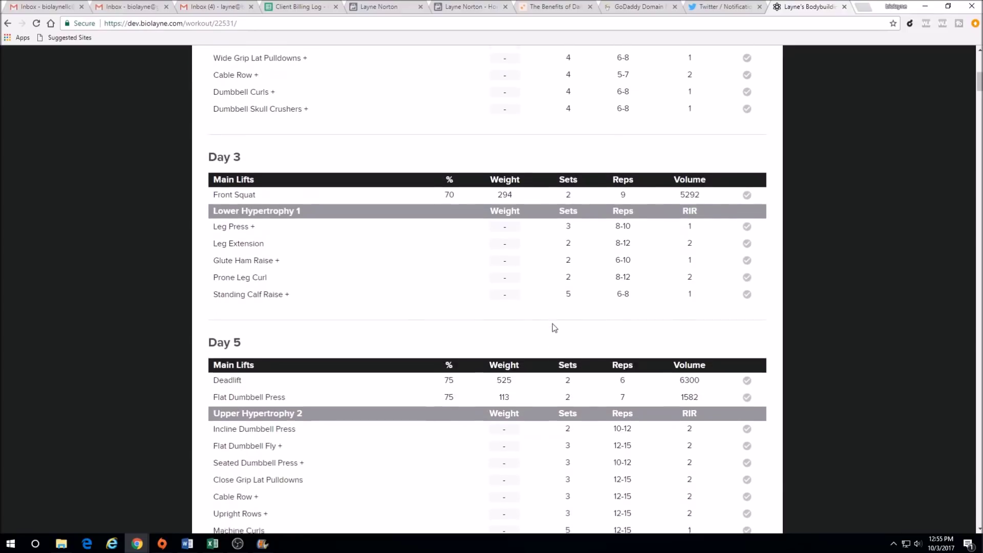
scroll(553, 328, up, 5)
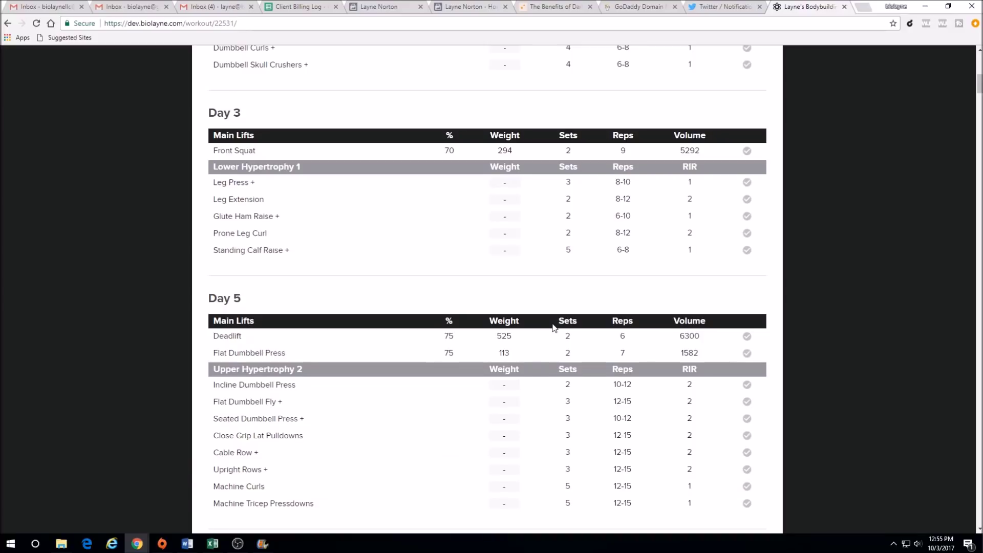
scroll(554, 327, up, 6)
scroll(554, 328, down, 11)
scroll(555, 325, down, 5)
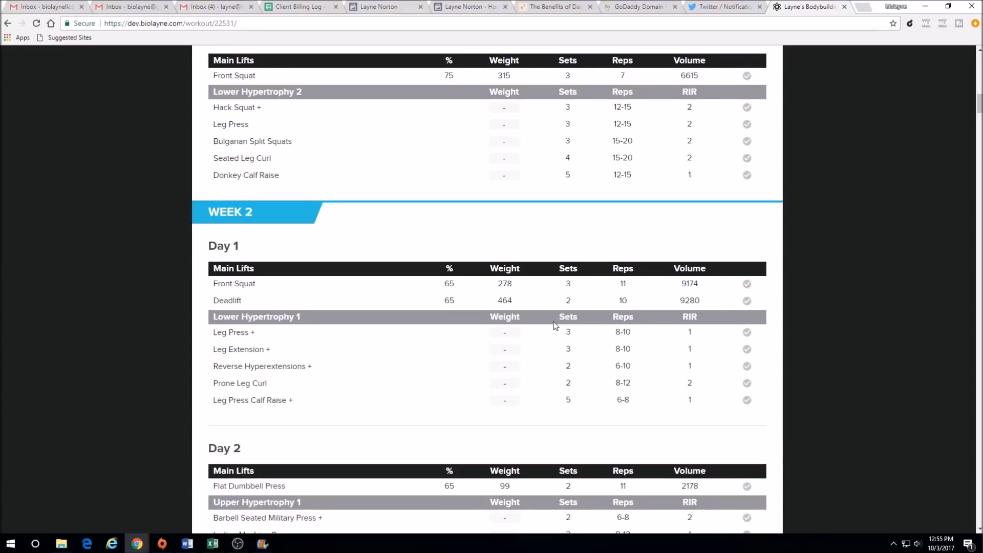
Step: Swap Leg Extension for Lunges in the Lower Hypertrophy 1 exercises of Week 2, Day 1
scroll(554, 325, down, 1)
click(271, 300)
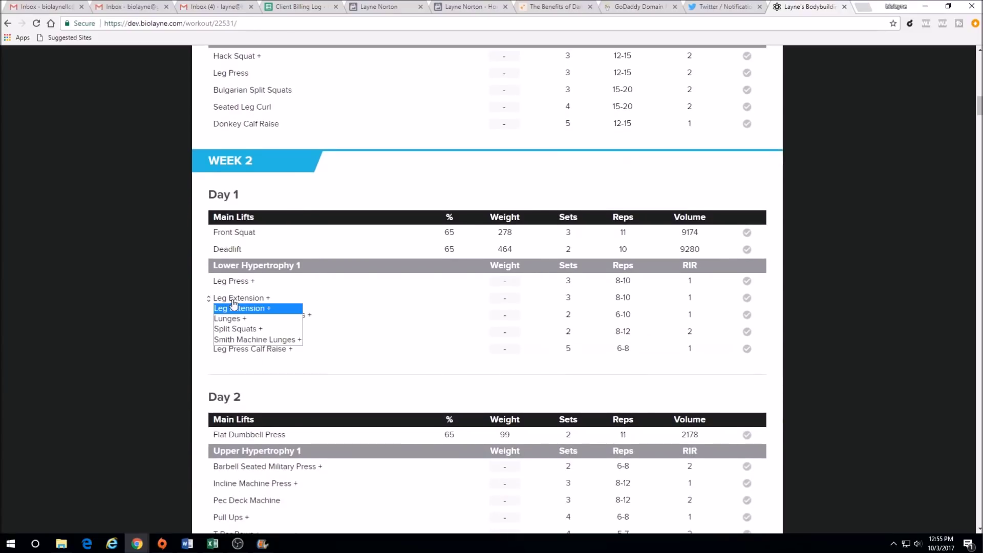
click(267, 319)
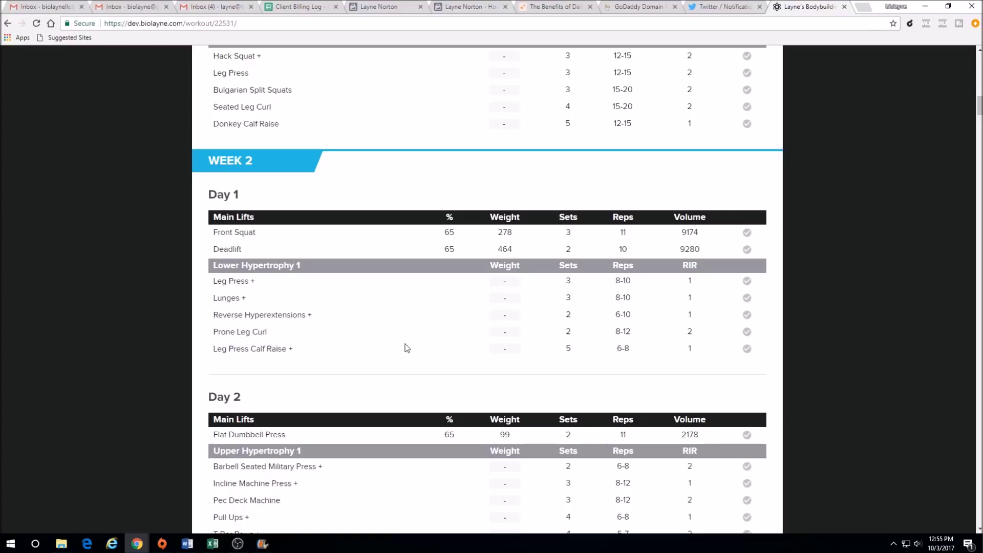
Step: Enter the new Week 7 max weights: 135 for Flat Dumbbell Press, 380 for Front Squat and 630 for Deadlift
scroll(417, 385, down, 8)
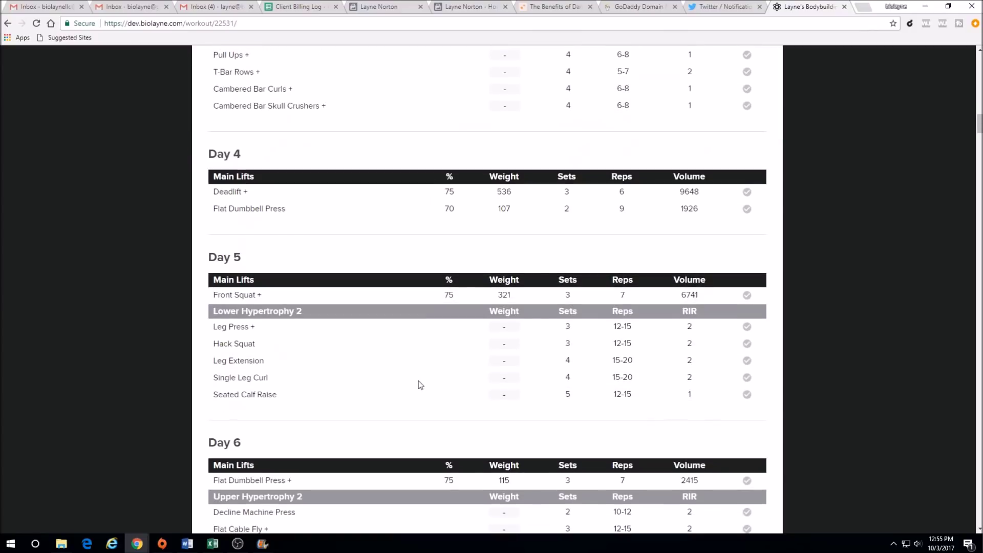
scroll(420, 384, down, 20)
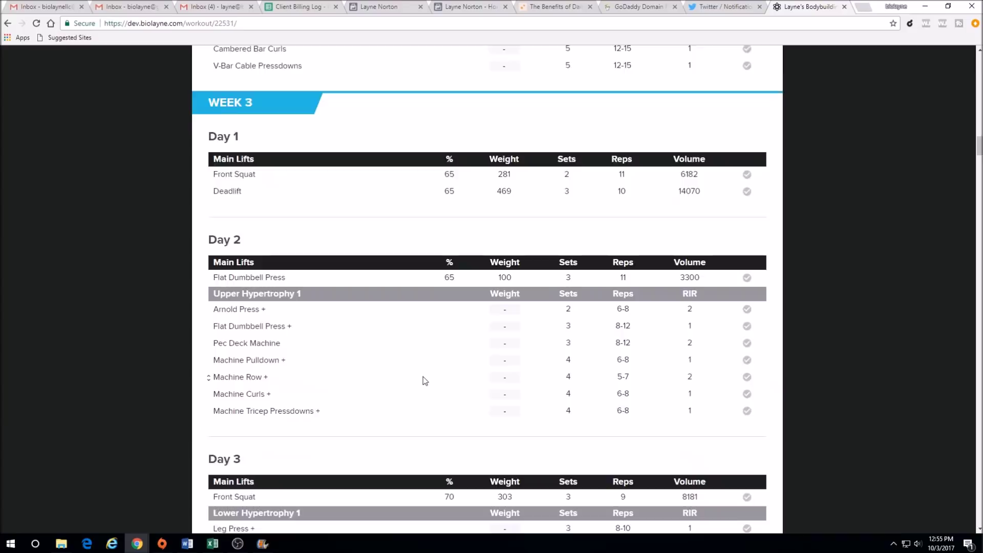
scroll(419, 379, down, 20)
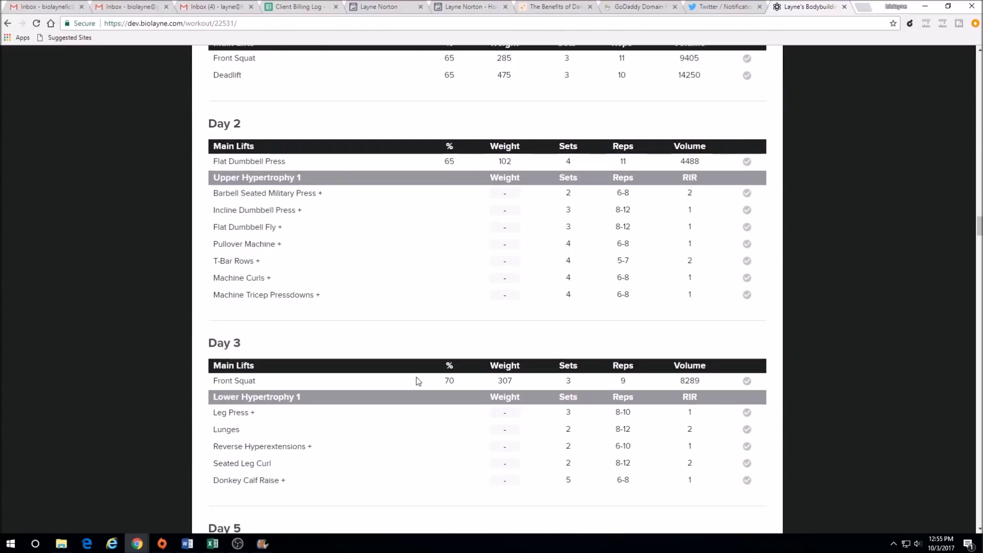
scroll(417, 380, down, 16)
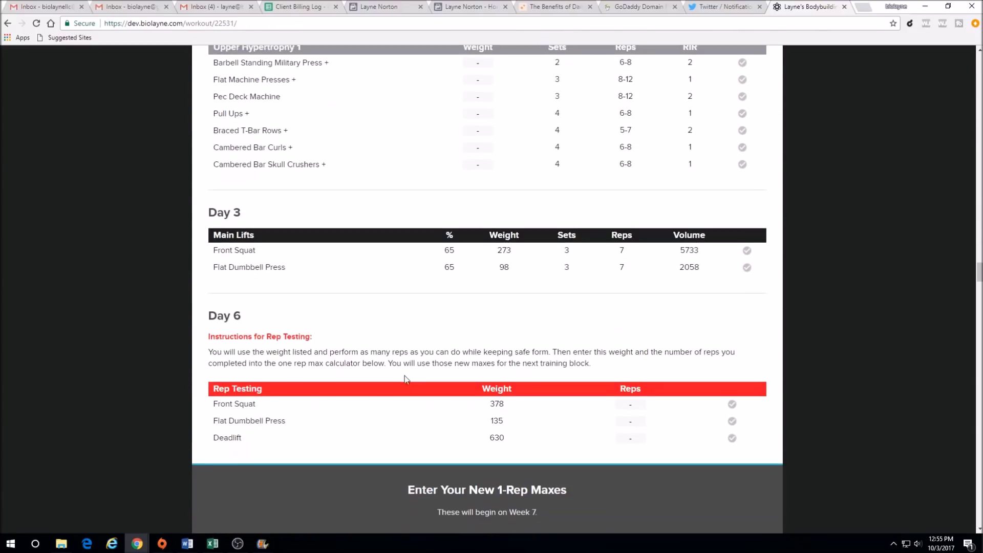
click(503, 412)
text(380)
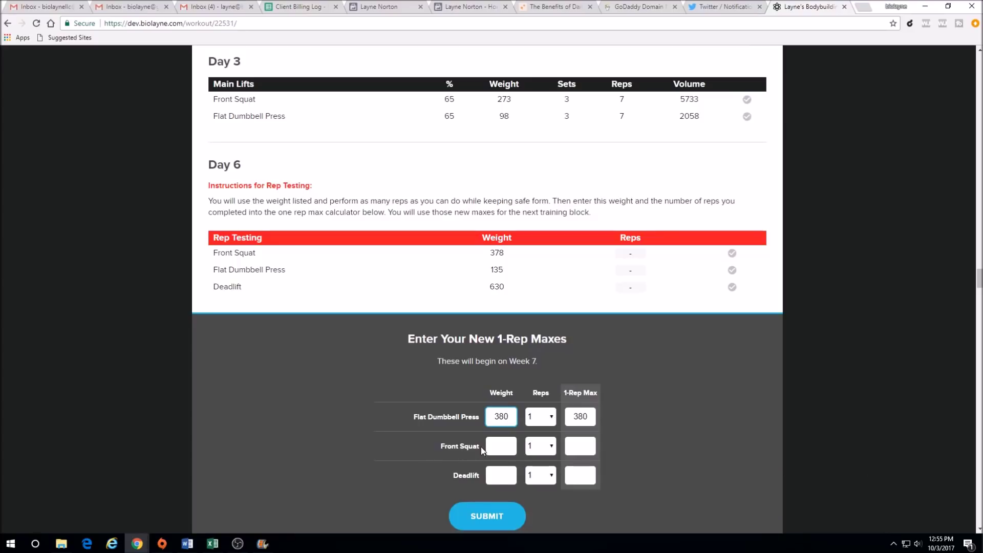
drag(508, 416, 479, 417)
text(135)
click(508, 442)
text(380)
key(Tab)
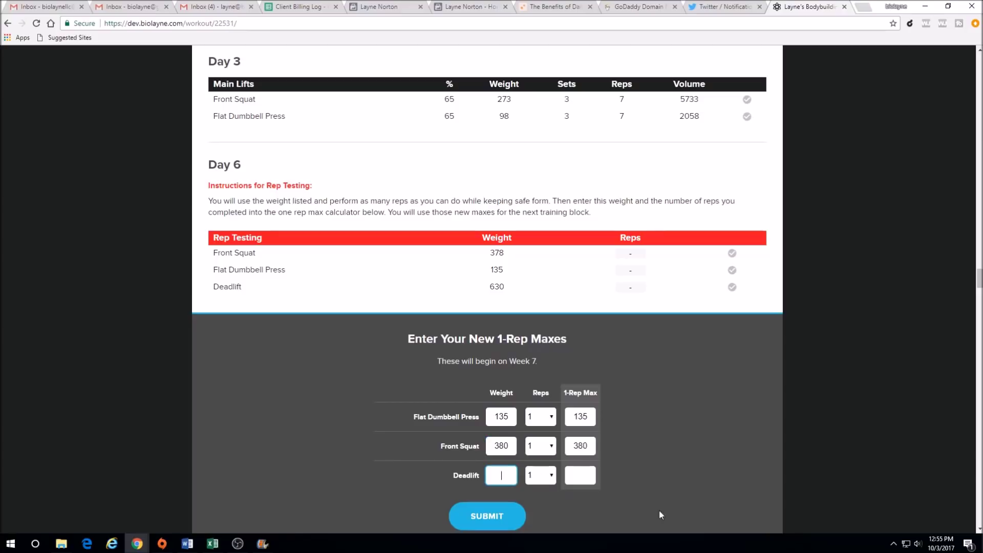
text(630)
Step: Set the reps to 5 for Deadlift, Front Squat and Flat Dumbbell Press, and submit the new Week 7 maxes
click(547, 476)
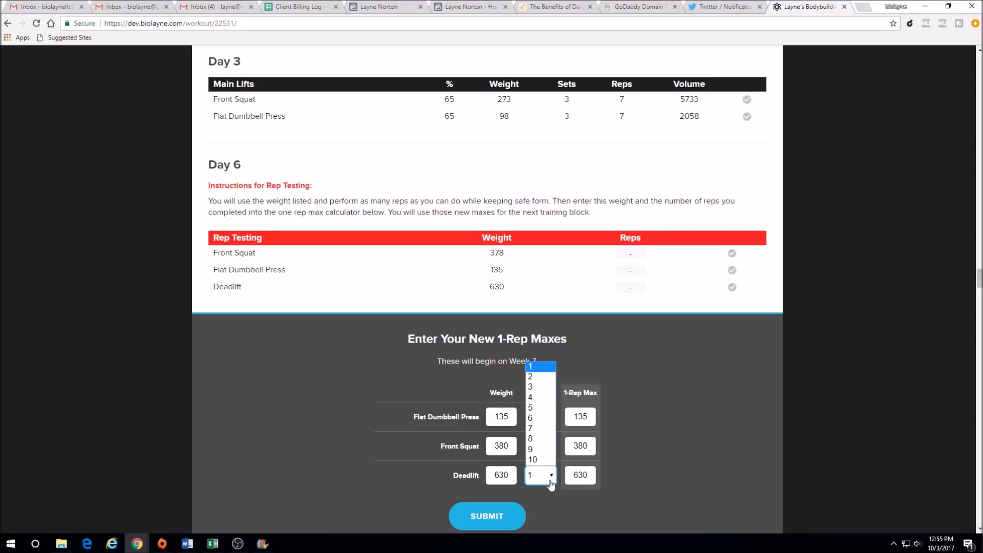
click(546, 408)
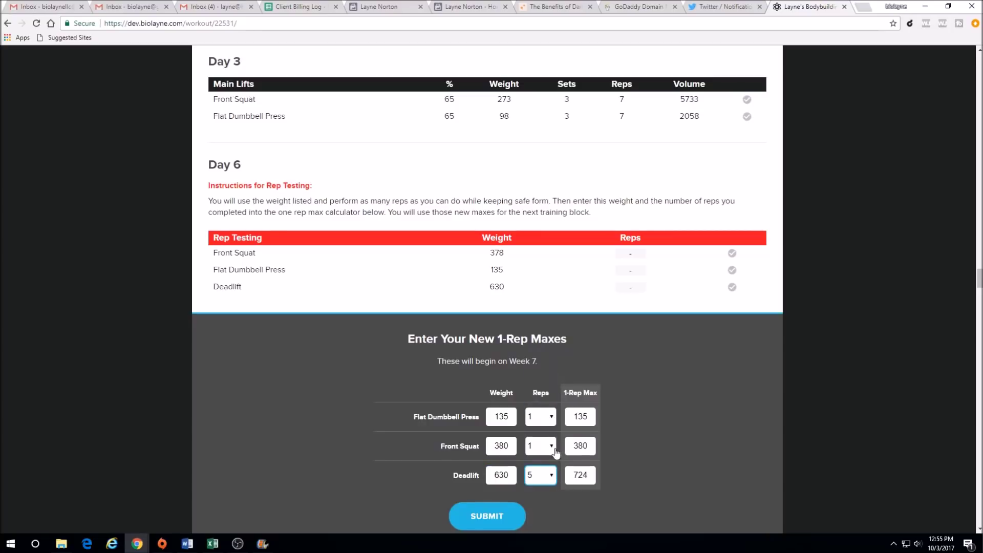
click(550, 450)
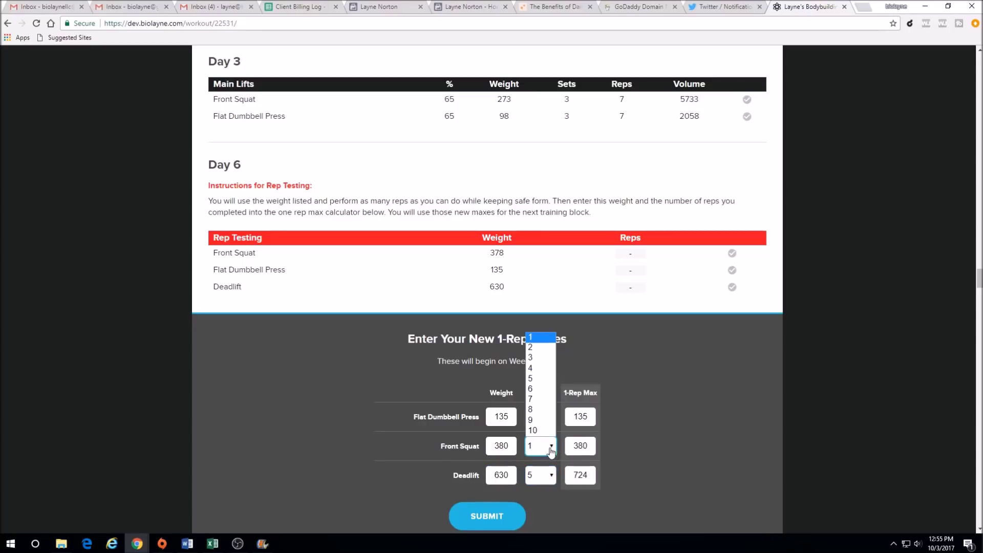
click(539, 379)
click(544, 420)
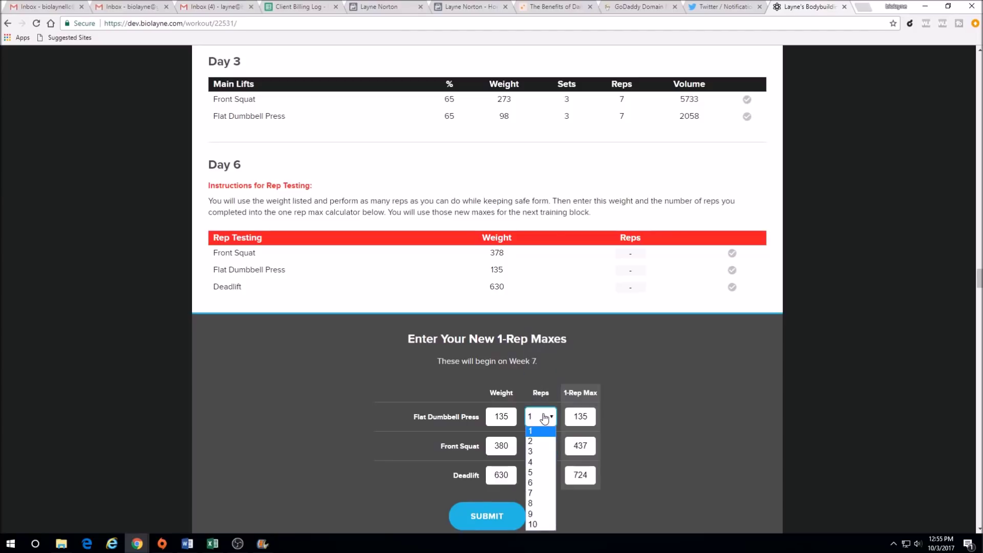
click(538, 471)
click(671, 488)
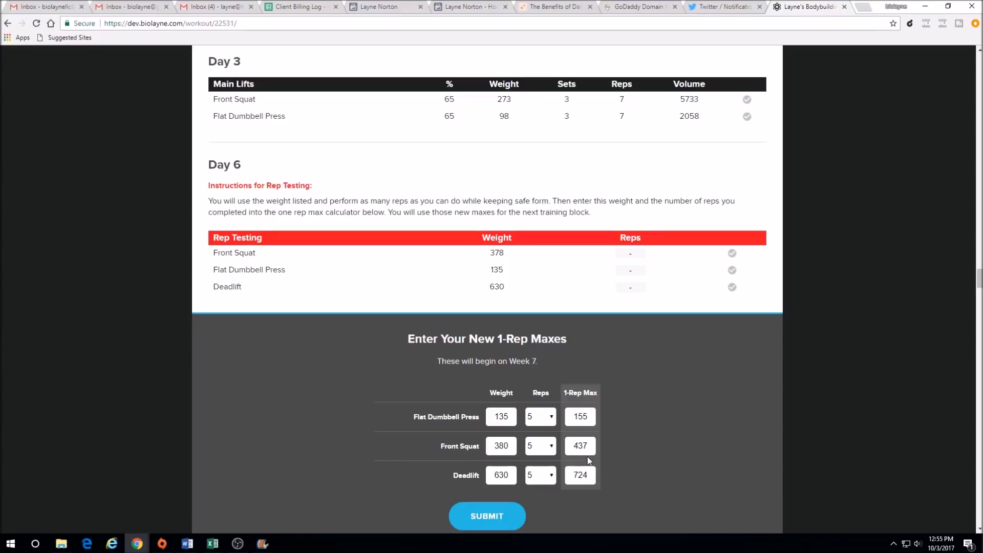
scroll(689, 461, down, 7)
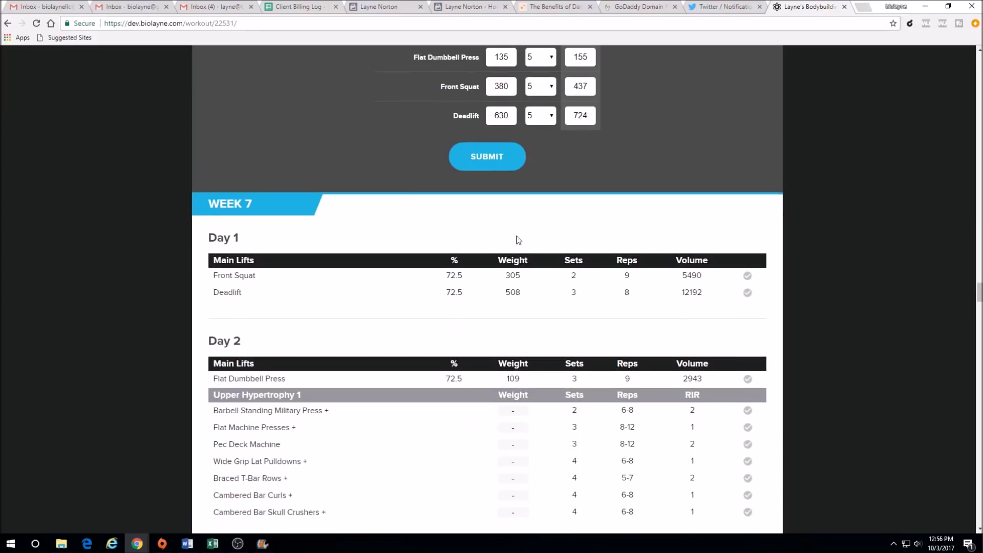
click(485, 168)
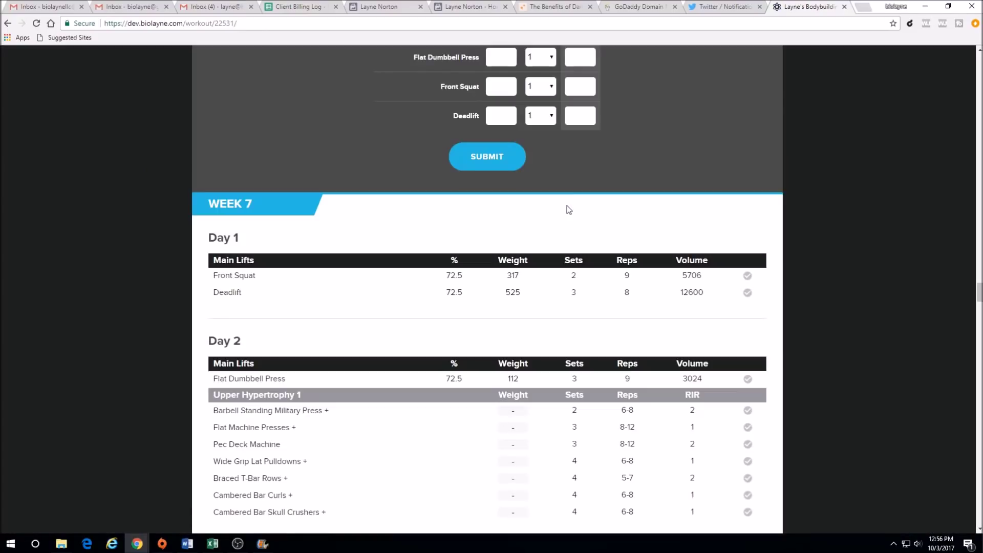
Step: Examine the recalculated workouts from Week 7 through Week 12, including the Week 12, Day 6 max test options
scroll(511, 344, down, 20)
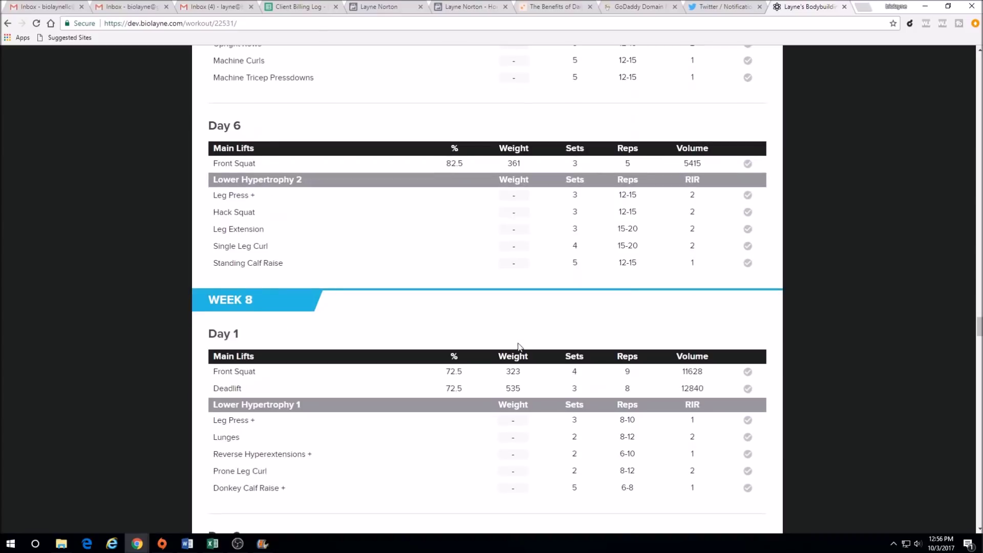
scroll(512, 343, down, 20)
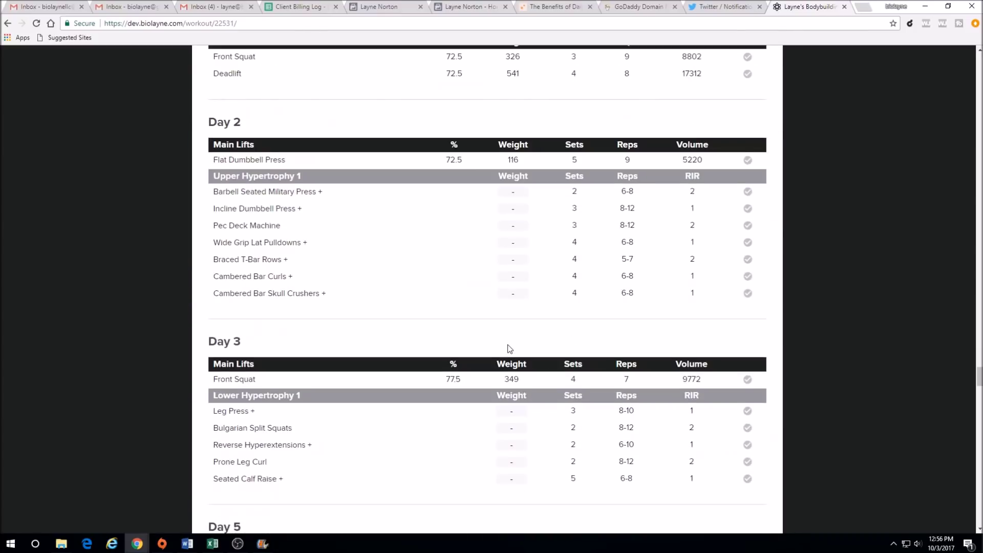
scroll(504, 353, down, 20)
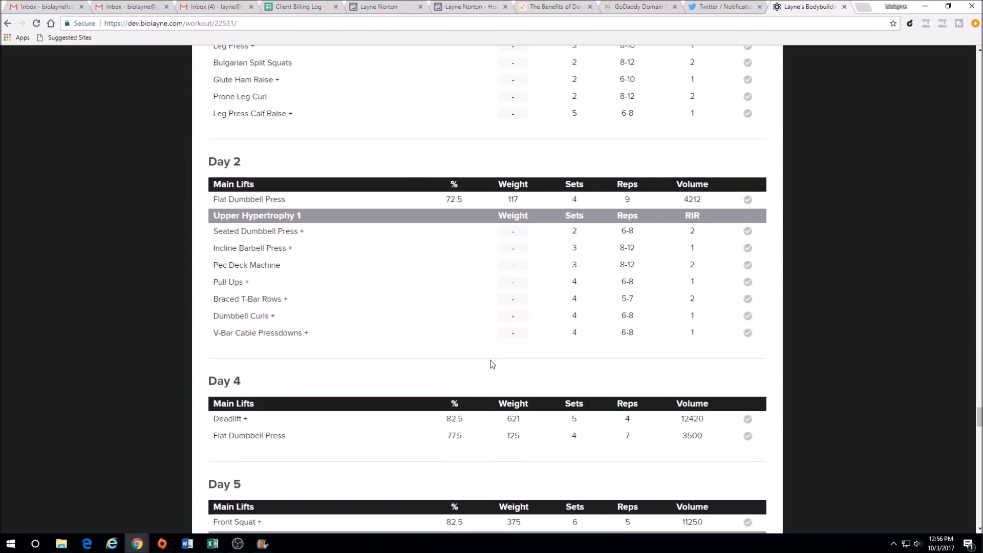
scroll(484, 364, down, 20)
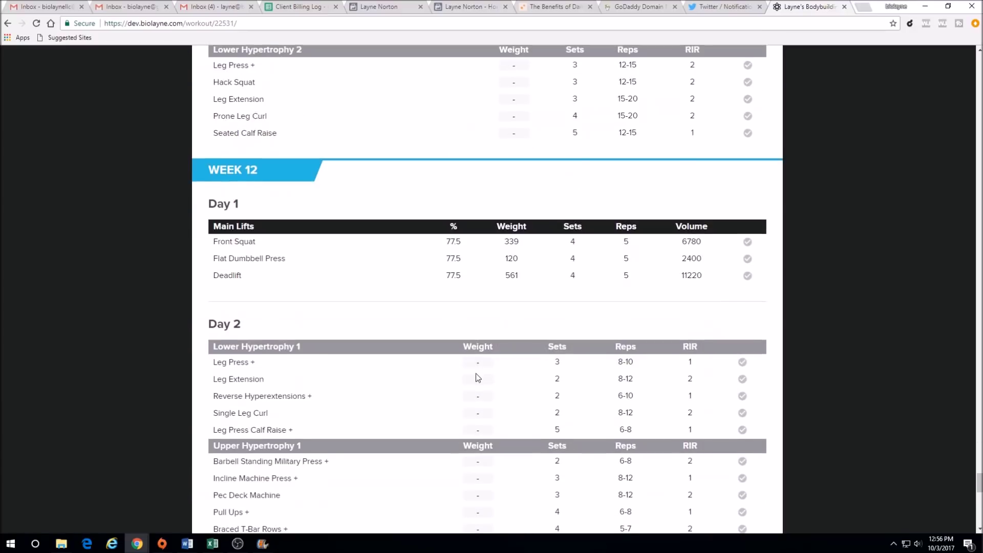
scroll(475, 372, down, 8)
scroll(474, 372, up, 6)
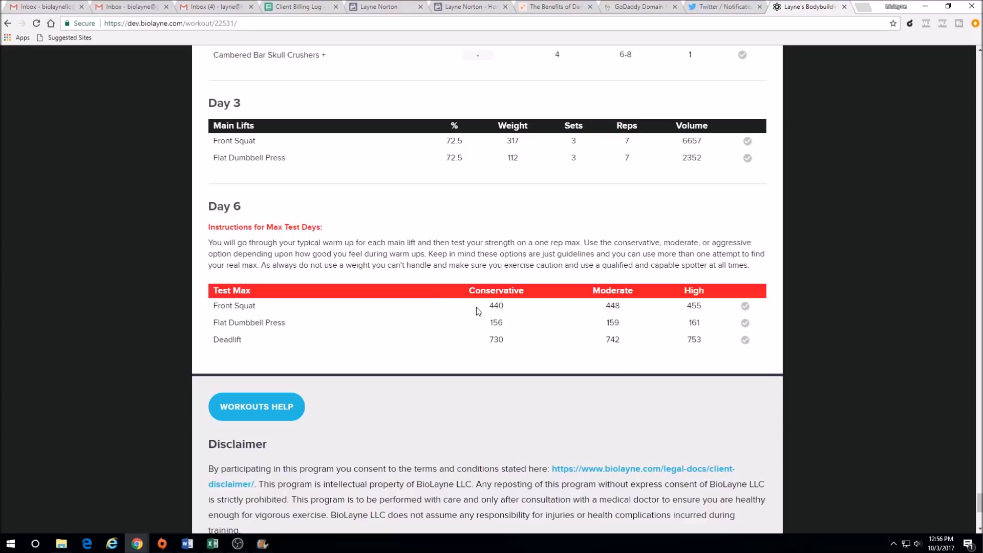
scroll(481, 322, down, 4)
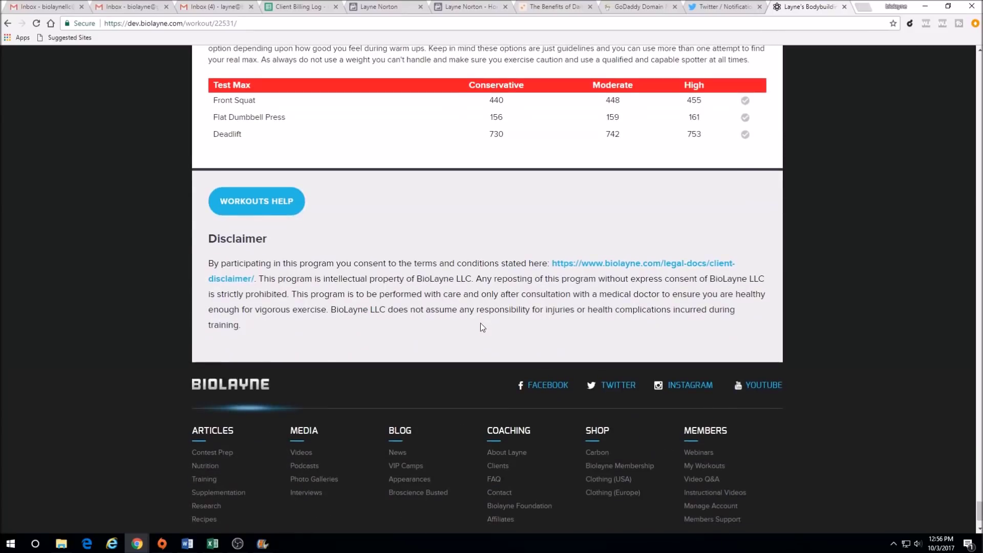
scroll(481, 321, up, 4)
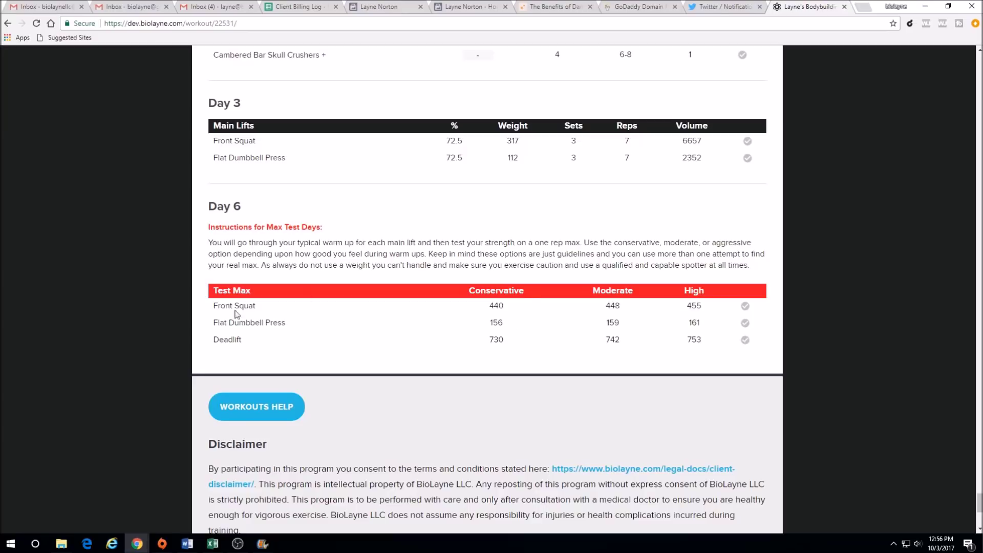
Step: Open the Workouts Help page and read its Terms and Advice, from AMRAP through Blood Flow Restriction
click(263, 414)
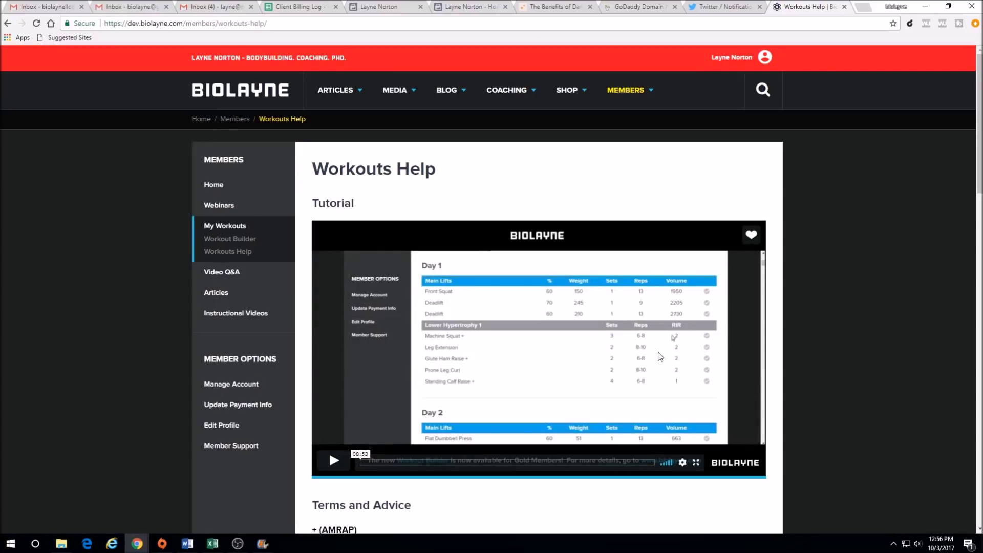
scroll(440, 340, down, 10)
scroll(440, 345, down, 5)
scroll(440, 345, up, 9)
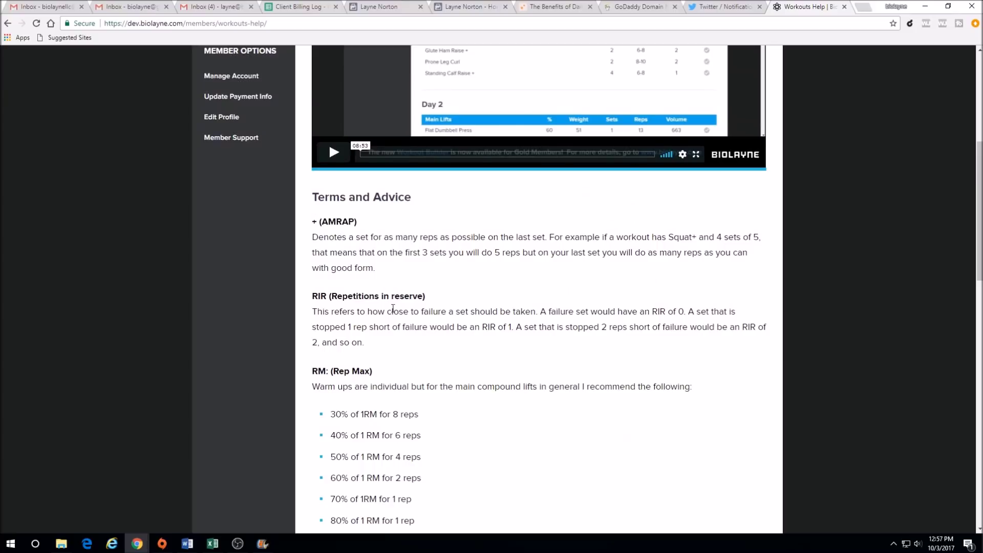
scroll(389, 306, down, 3)
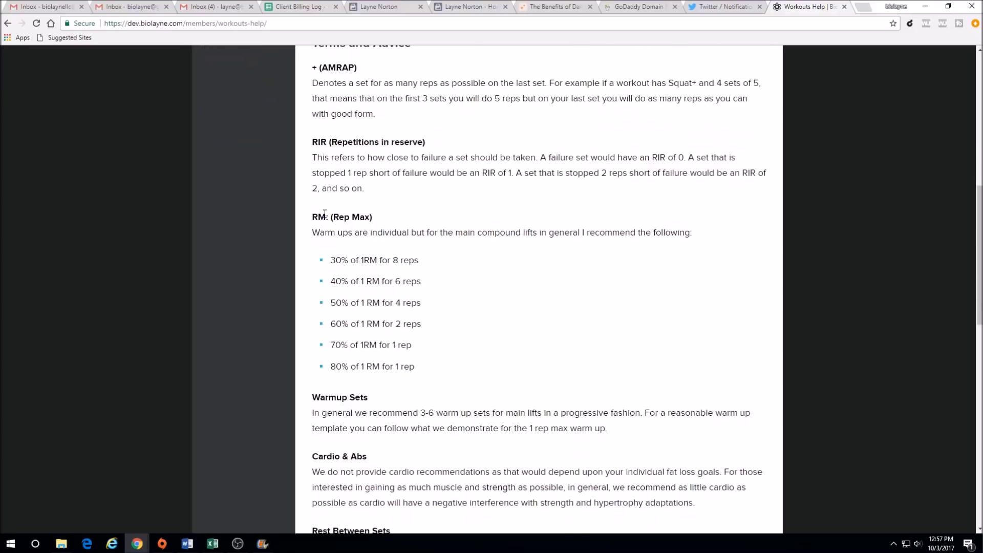
scroll(399, 317, down, 3)
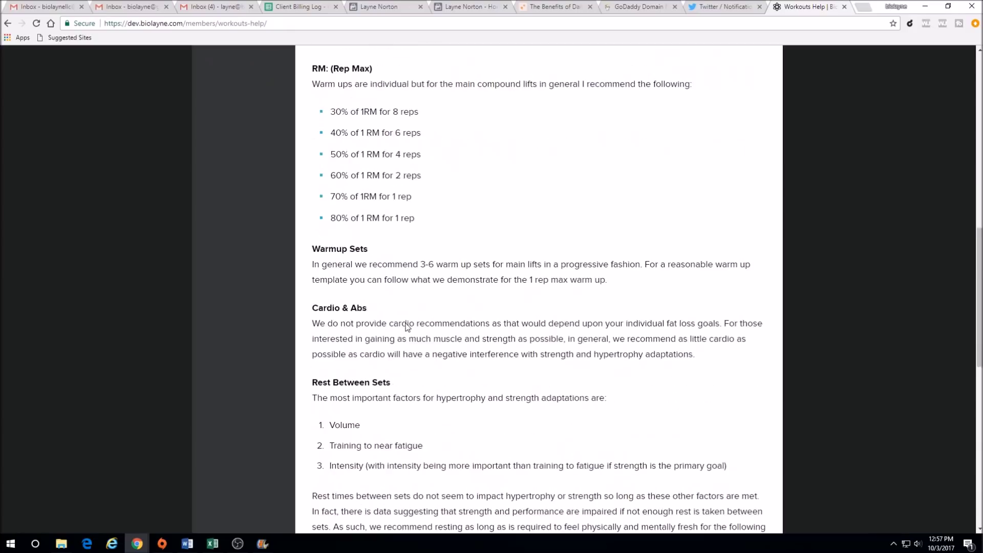
scroll(351, 276, down, 2)
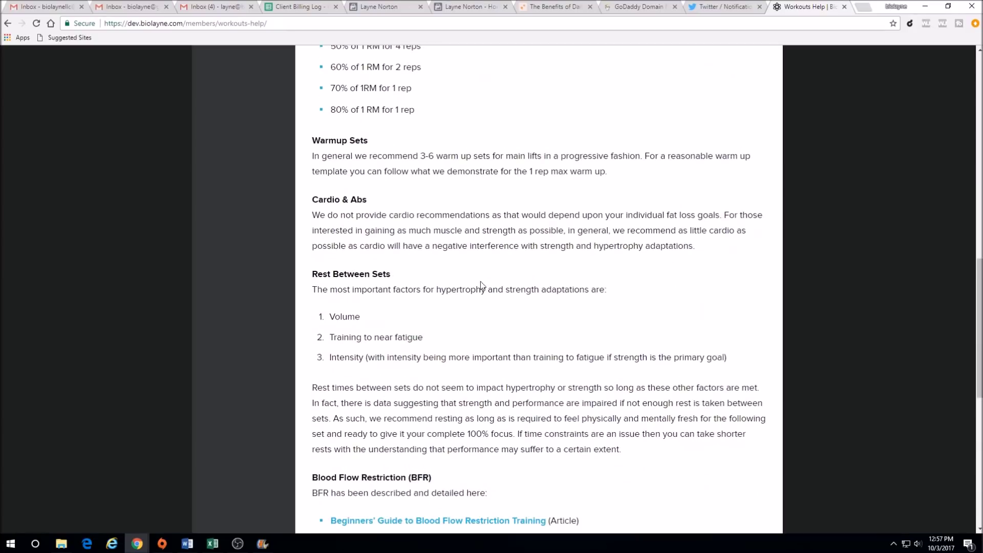
scroll(431, 292, down, 4)
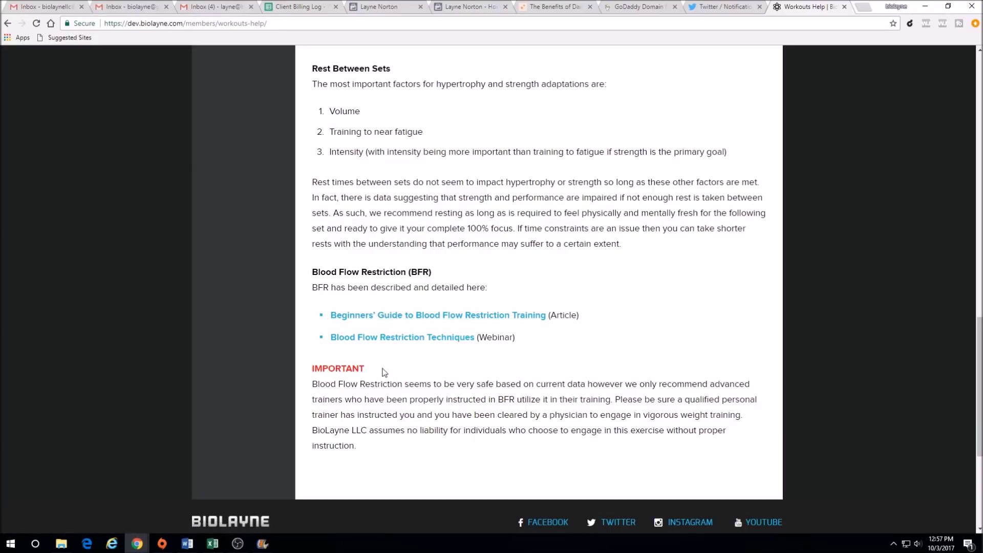
Step: Return to the My Workouts list and open the Bikini Builder Beginner program started 10/02/2017
click(7, 23)
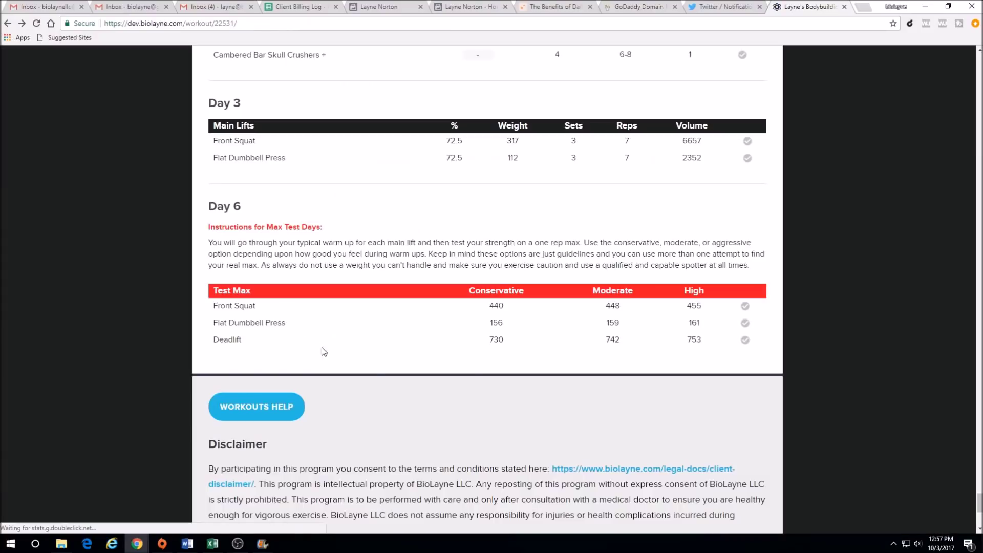
scroll(534, 242, up, 20)
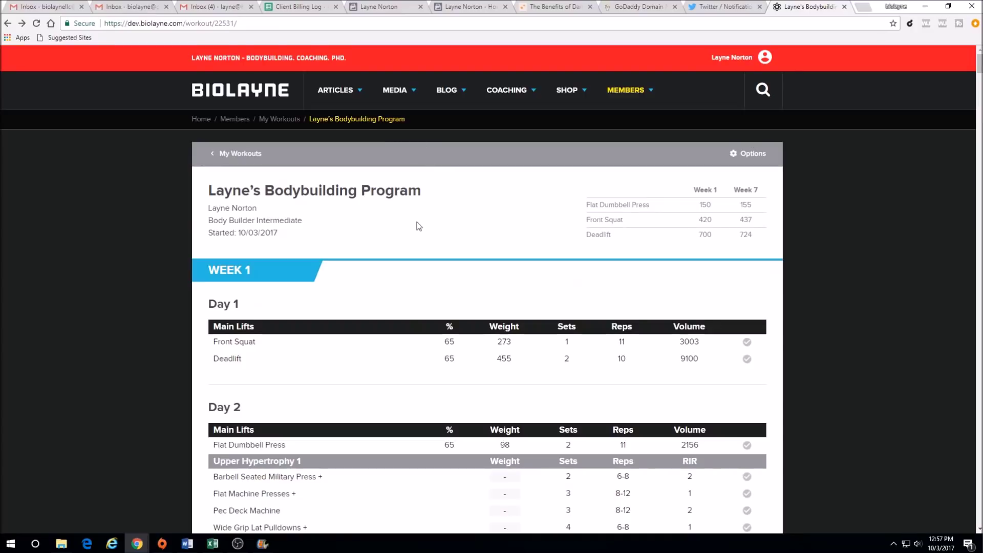
click(262, 121)
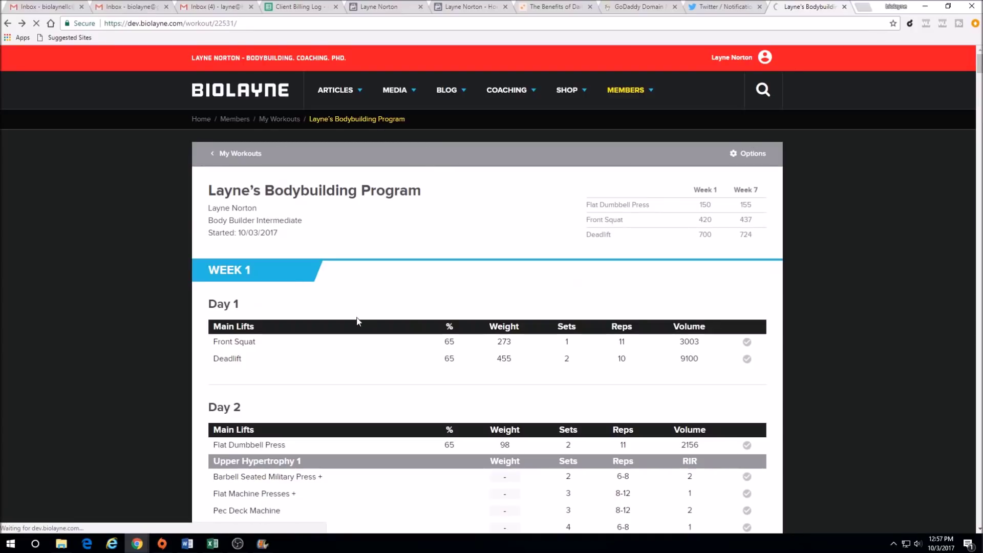
scroll(423, 345, down, 3)
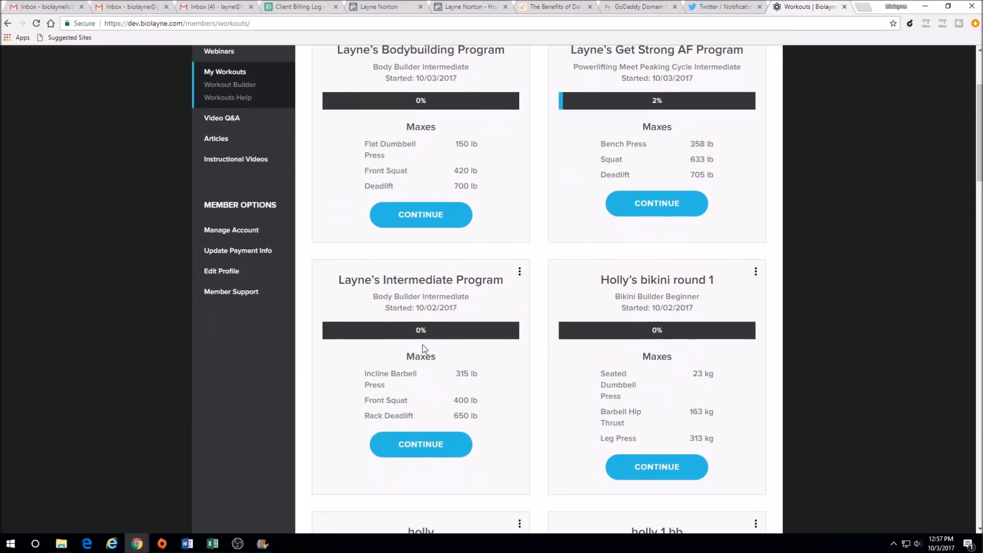
click(679, 470)
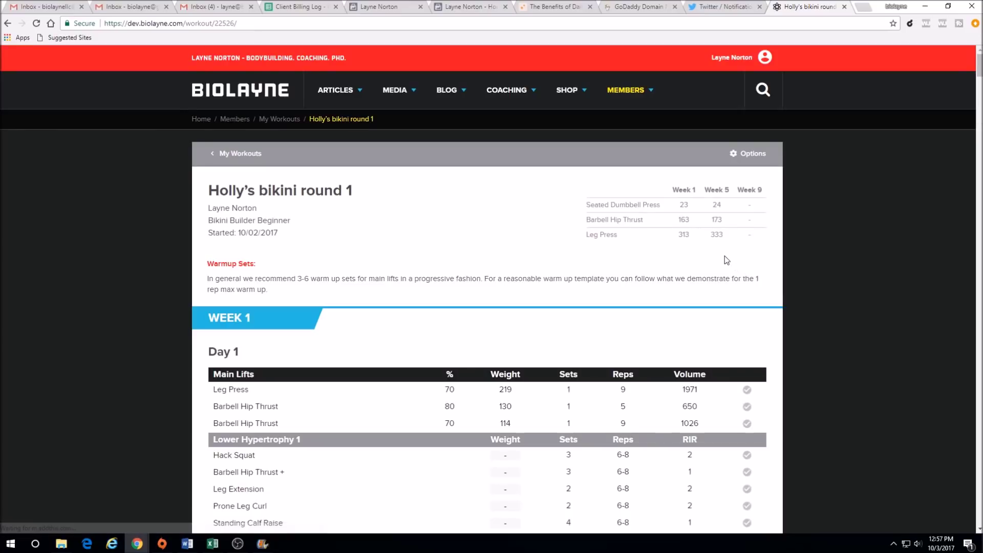
Step: Edit the workout's starting 1RMs in lbs, with weights of 45 for Seated Dumbbell Press, 250 for Barbell Hip Thrust and 450 for Leg Press
click(744, 156)
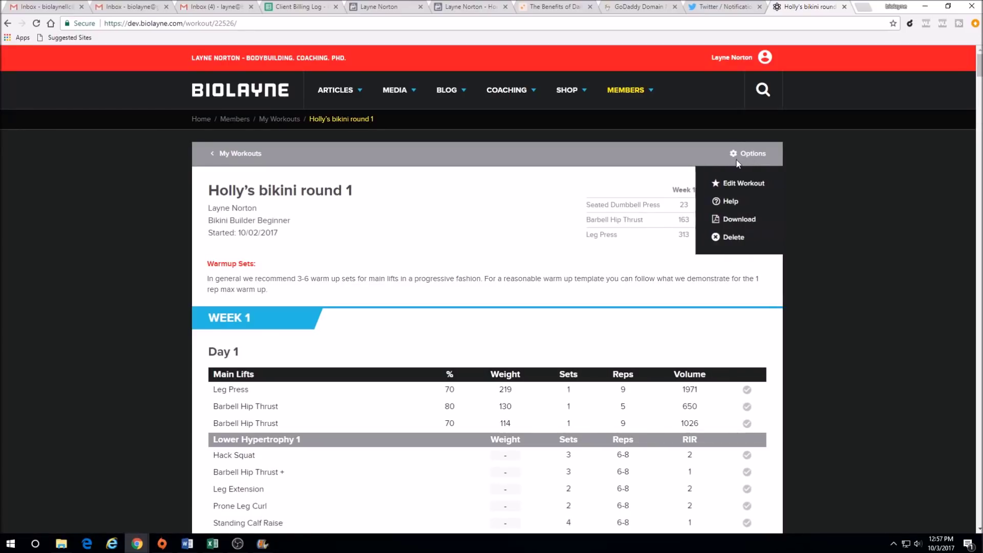
click(733, 185)
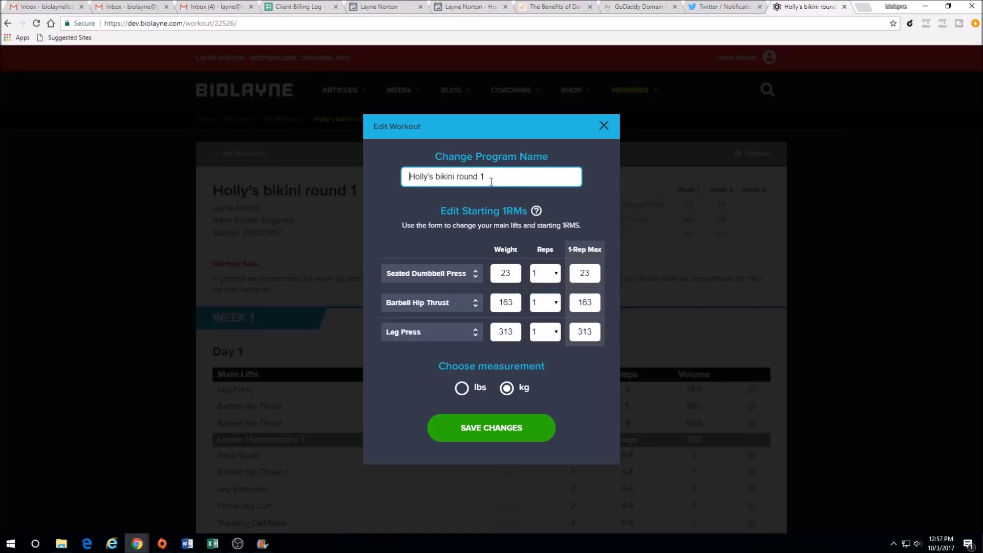
double_click(515, 275)
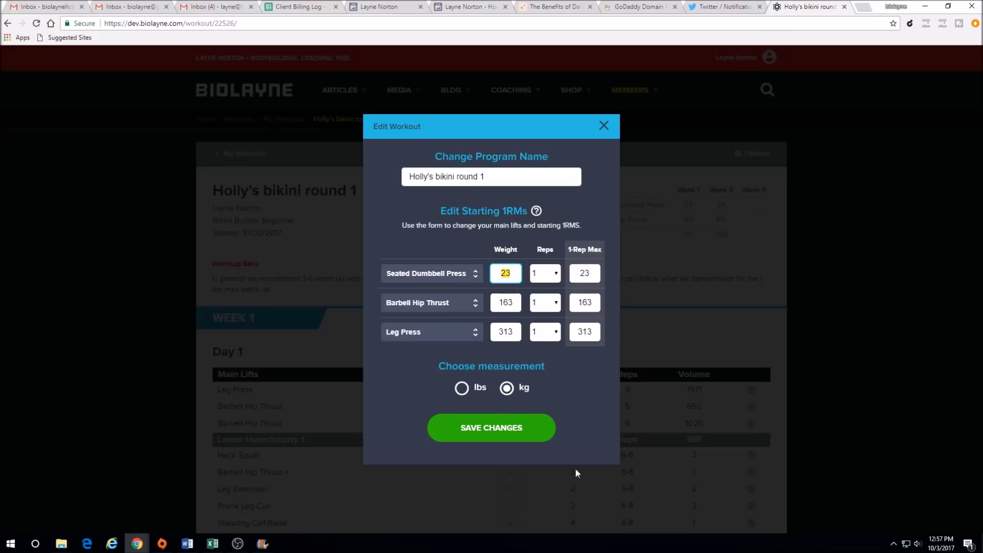
click(461, 387)
double_click(516, 275)
text(45)
drag(519, 307, 491, 302)
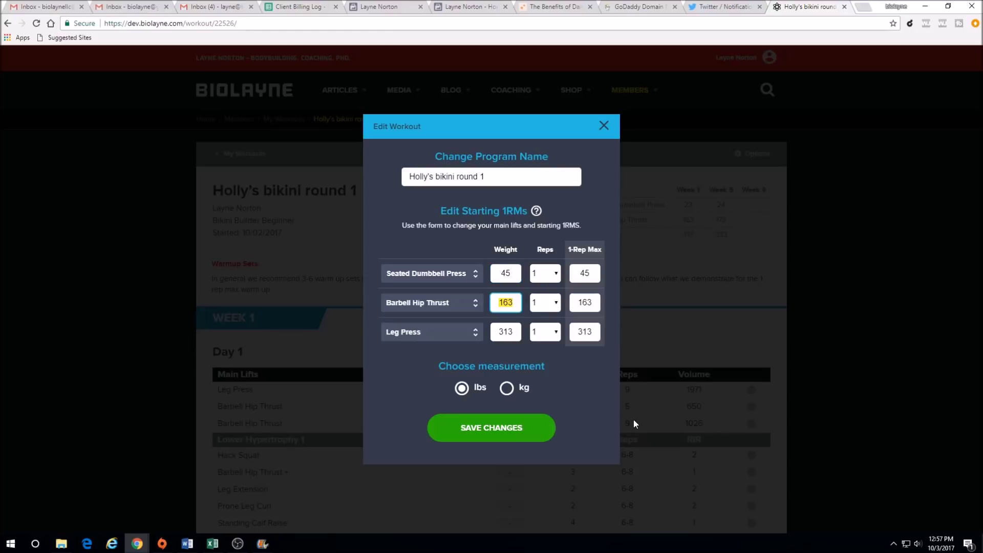
text(250)
drag(520, 332, 481, 335)
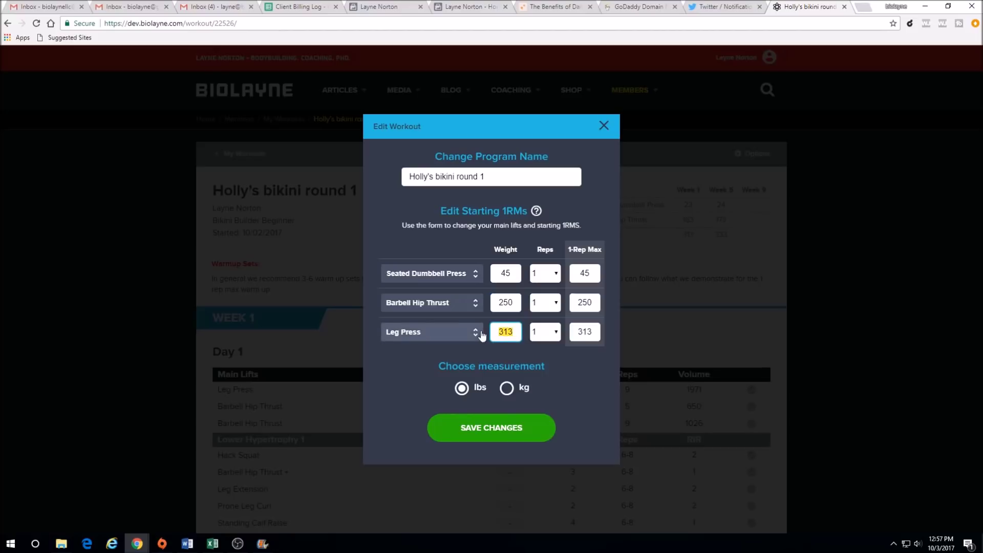
text(450)
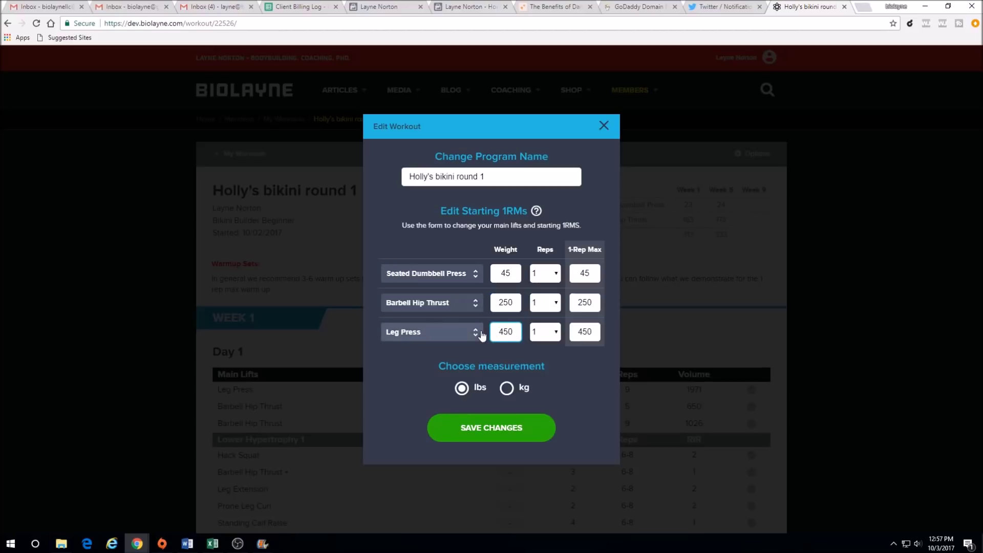
Step: Set the reps to 8 for Seated Dumbbell Press, Barbell Hip Thrust and Leg Press, and save the workout changes
click(558, 273)
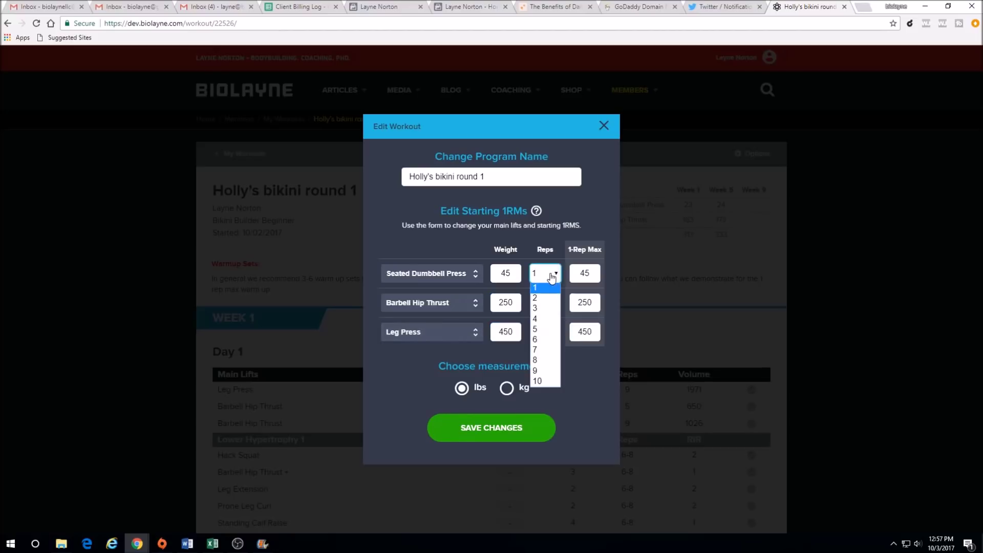
click(544, 360)
click(546, 305)
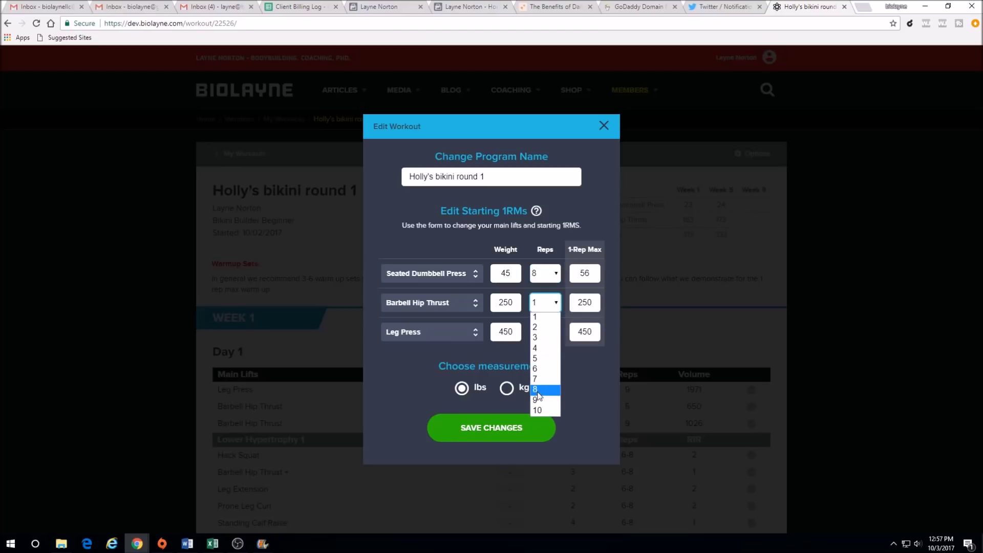
click(544, 389)
click(545, 332)
click(544, 418)
click(512, 422)
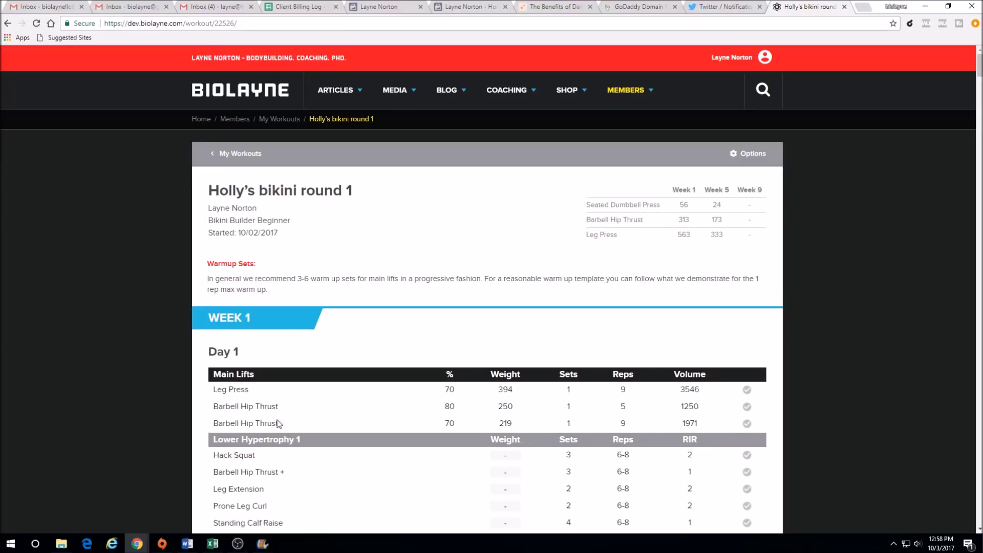
Step: Examine the bikini program's updated Week 1 workouts, including each day's main lifts and hypertrophy exercises
scroll(388, 362, down, 3)
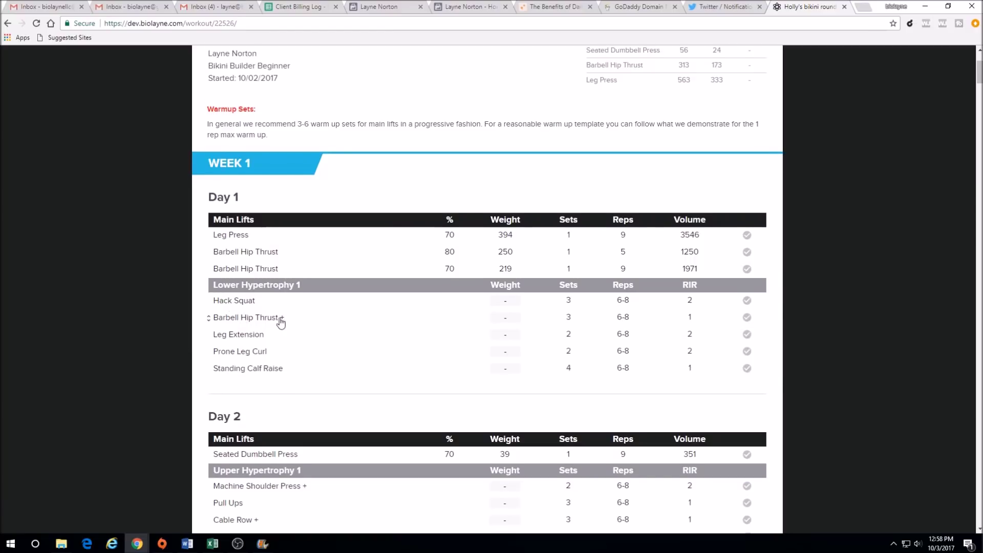
scroll(280, 327, down, 6)
scroll(279, 327, down, 2)
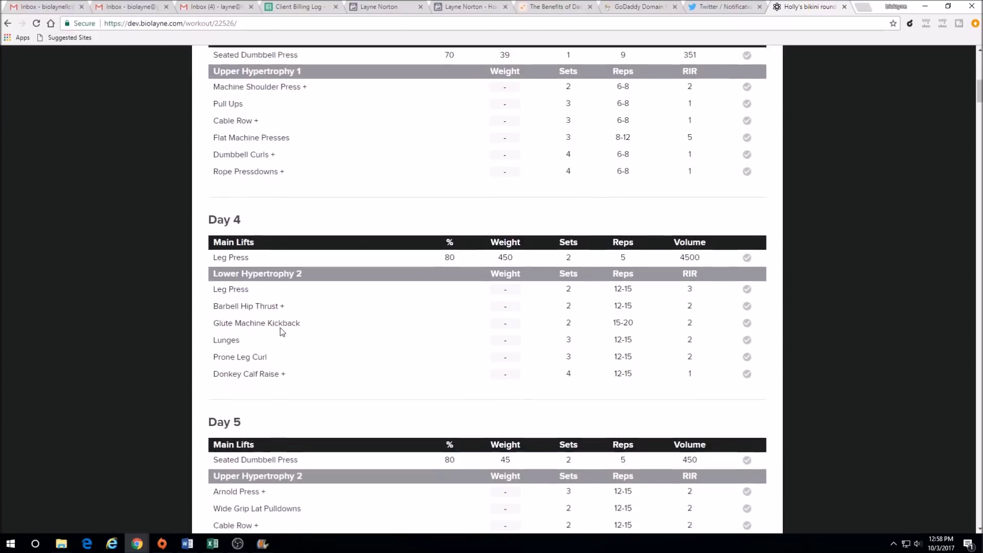
scroll(285, 316, up, 6)
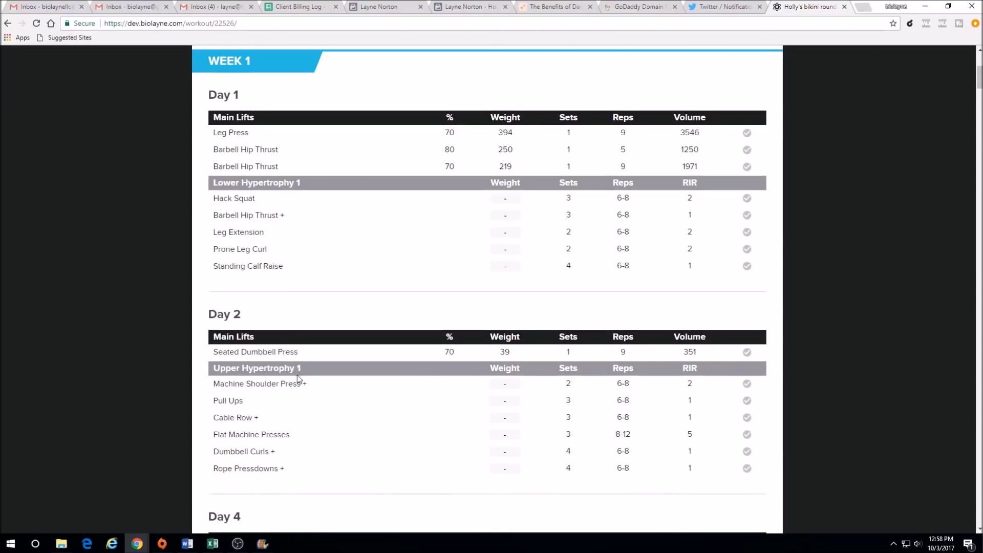
scroll(291, 381, down, 2)
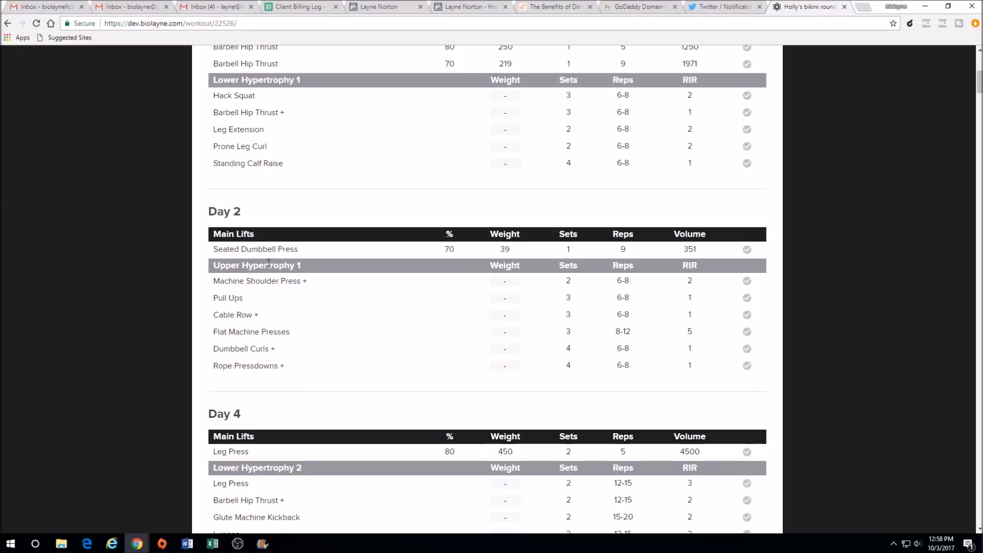
scroll(269, 262, down, 3)
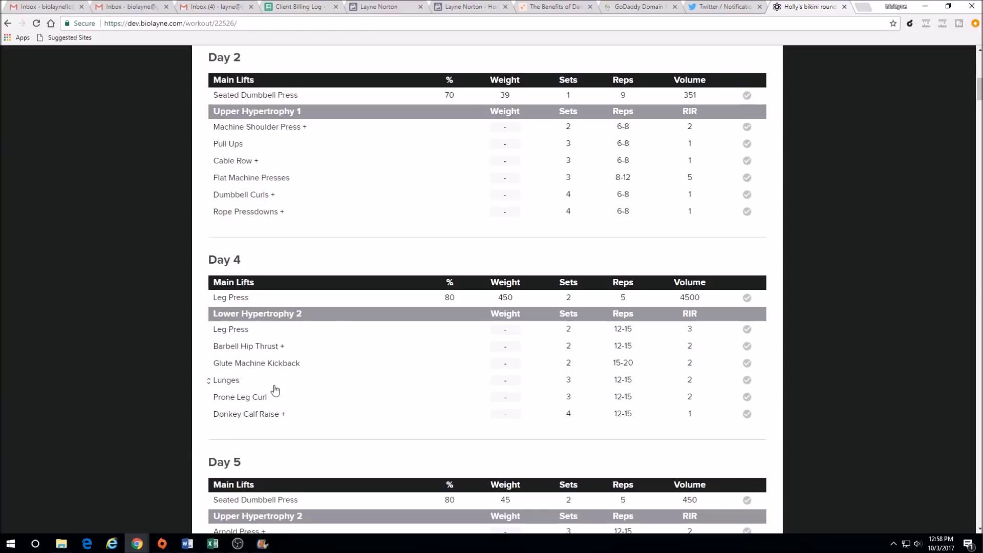
scroll(272, 386, down, 9)
middle_click(362, 444)
scroll(362, 443, up, 20)
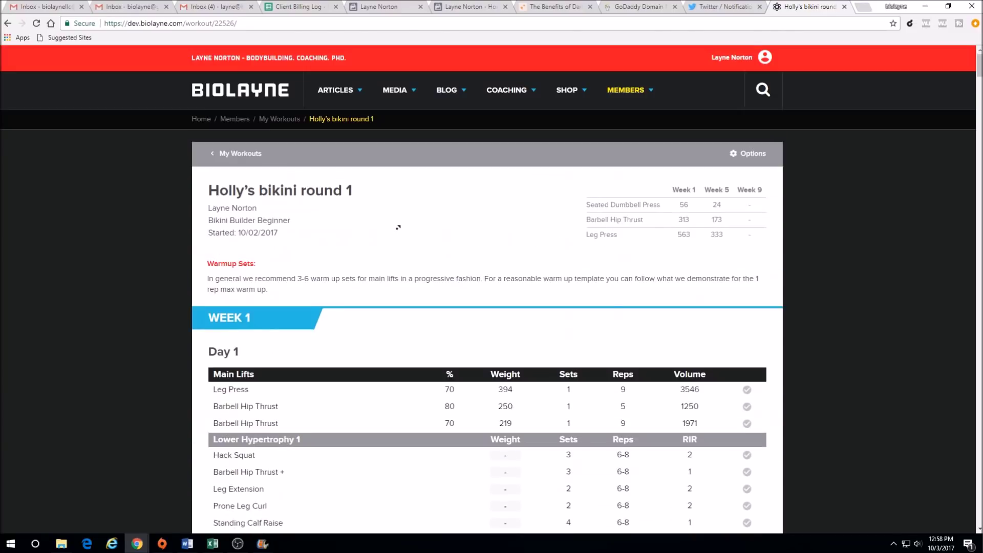
Step: Edit the bikini program's workout settings, replacing Leg Press with Machine Squat as the third main lift
click(750, 154)
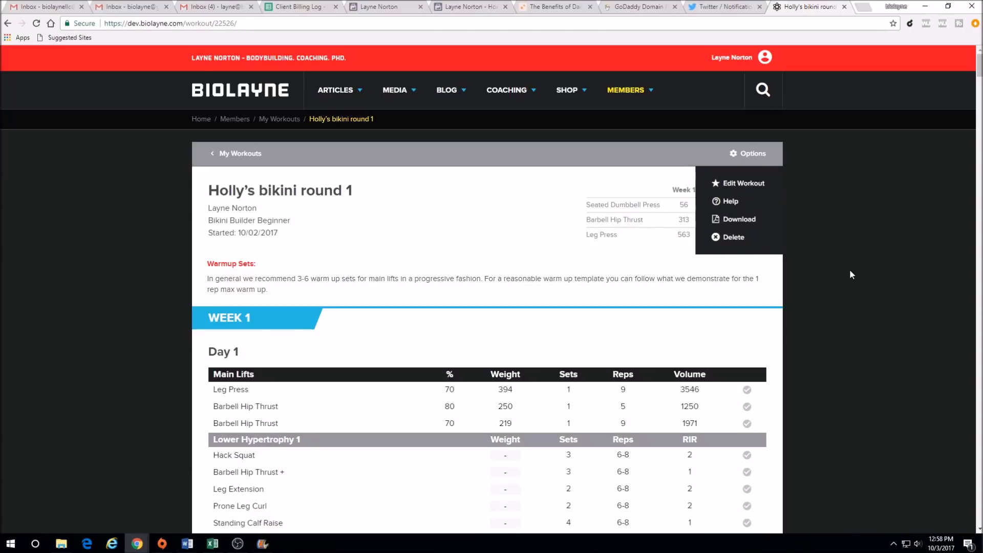
click(759, 190)
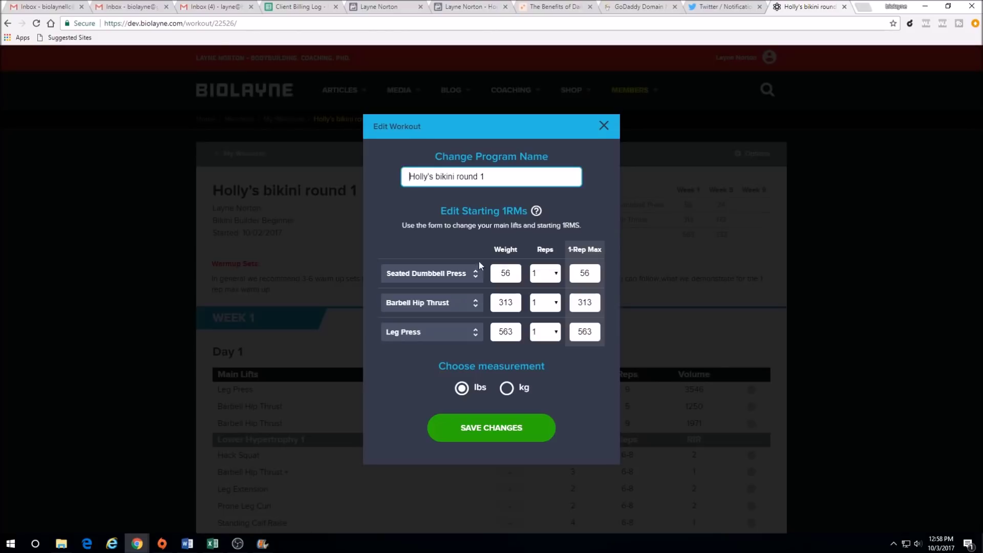
click(463, 333)
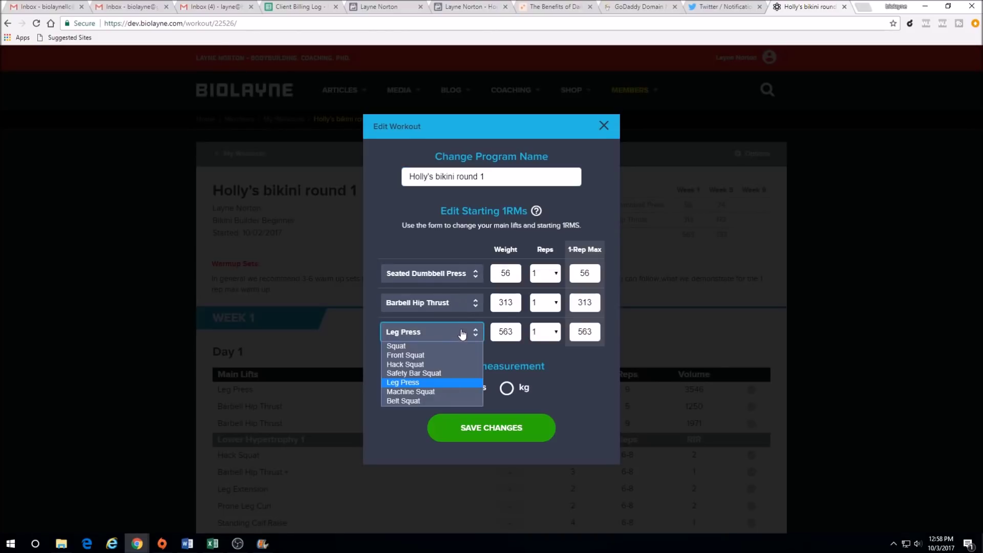
click(442, 389)
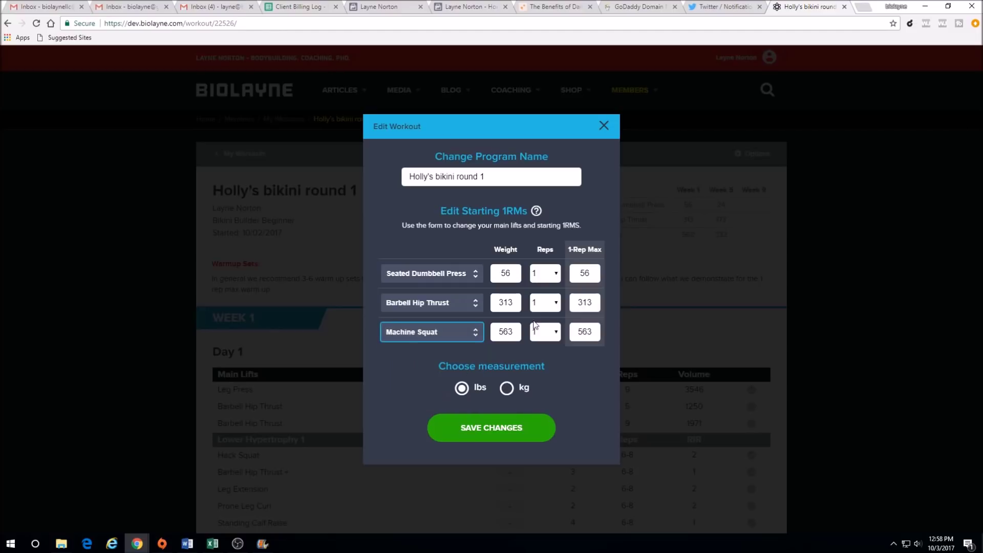
Step: Set the Machine Squat's starting weight to 450 lbs, choose its rep count, and save the workout changes
click(515, 329)
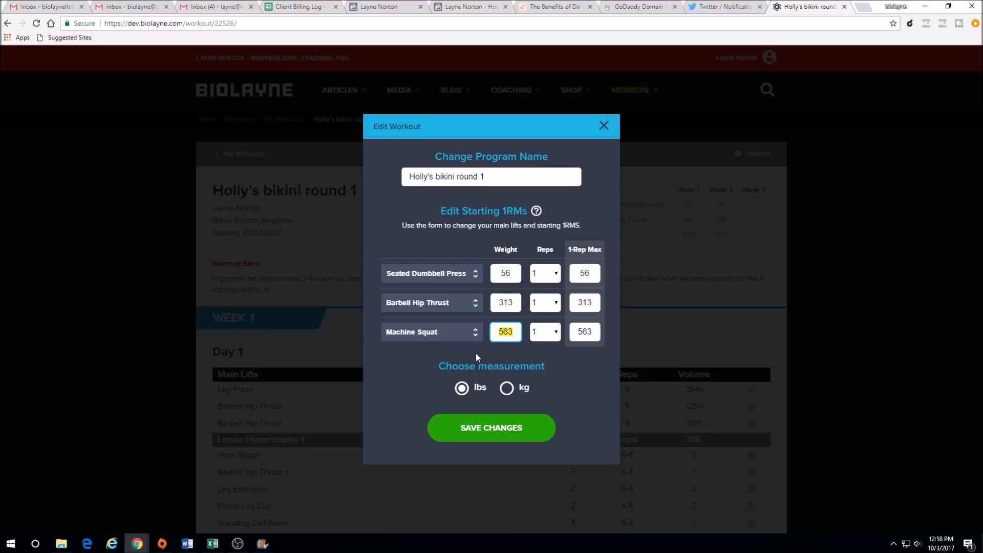
text(450)
click(545, 332)
click(541, 379)
click(513, 430)
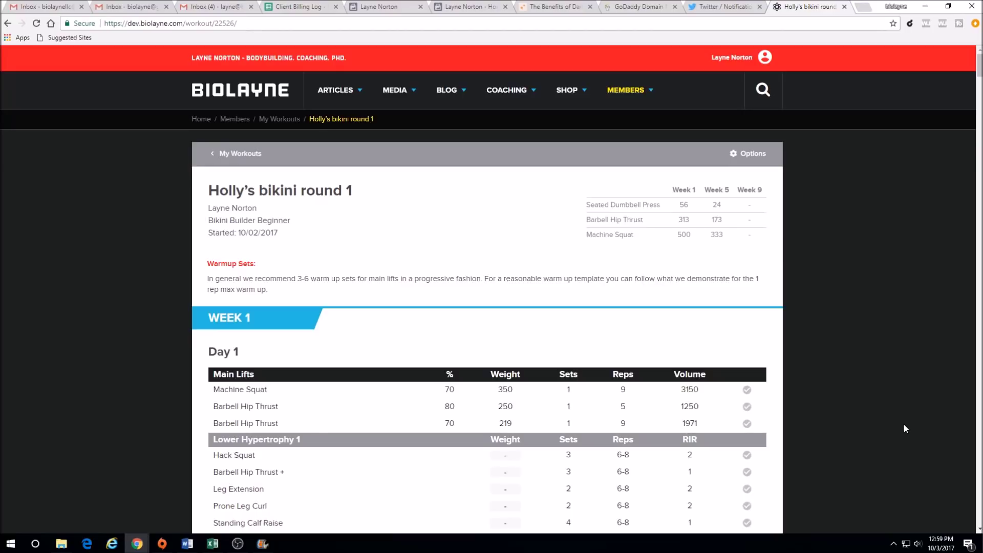
Step: Review the main lifts and hypertrophy exercises across the bikini program's Week 1 days after the Machine Squat substitution
scroll(904, 428, down, 5)
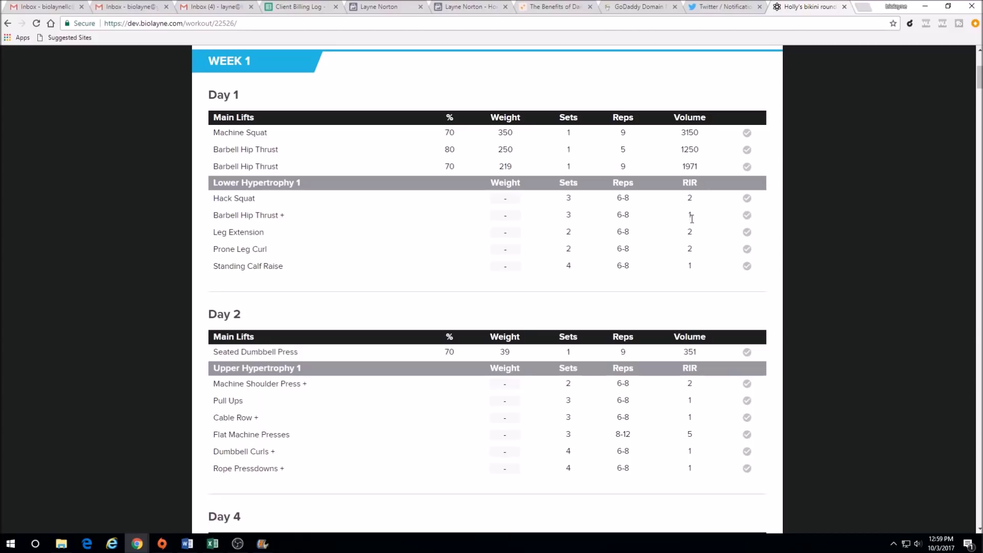
mouse_move(238, 220)
scroll(388, 199, up, 5)
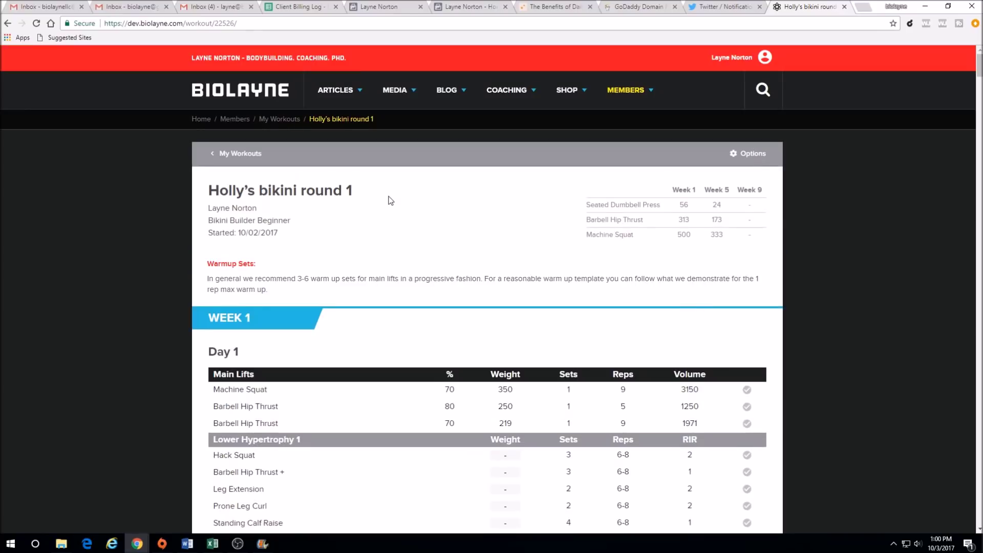
scroll(392, 200, down, 9)
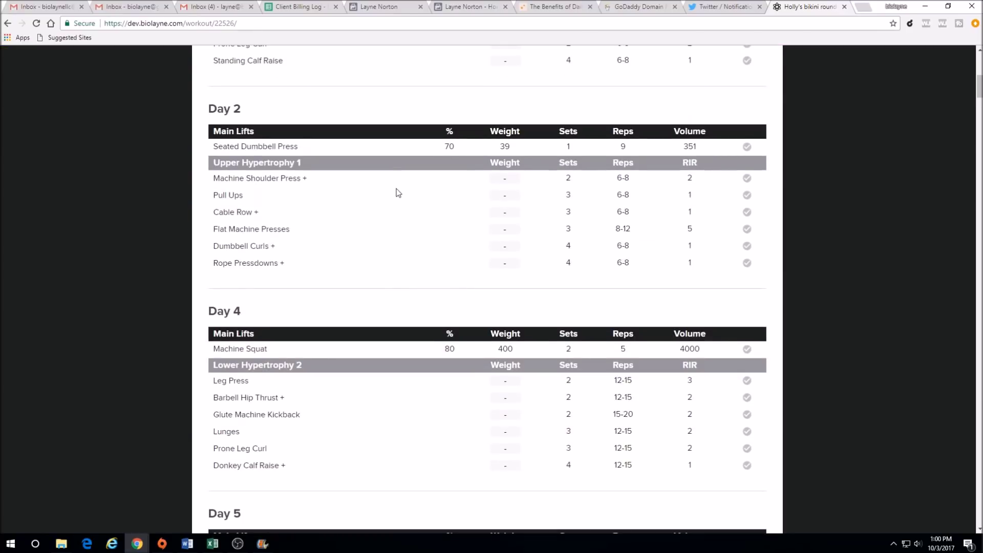